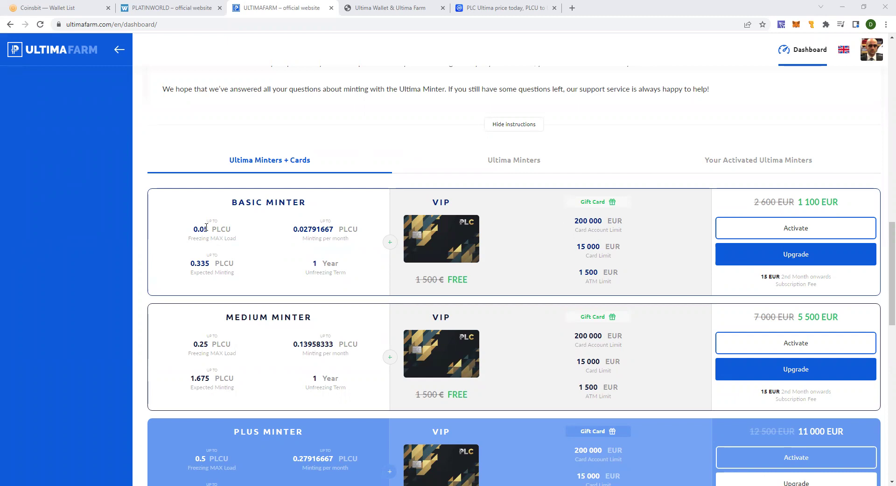
Review the Medium Minter's 0.25 PLCU max load and 1 year unfreezing term.
scroll(371, 341, down, 2)
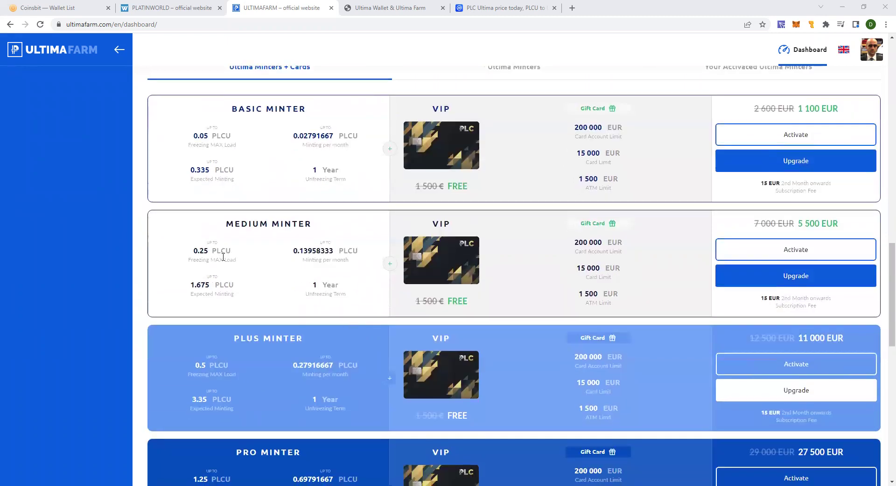
double_click(196, 253)
drag(189, 261, 213, 261)
click(264, 256)
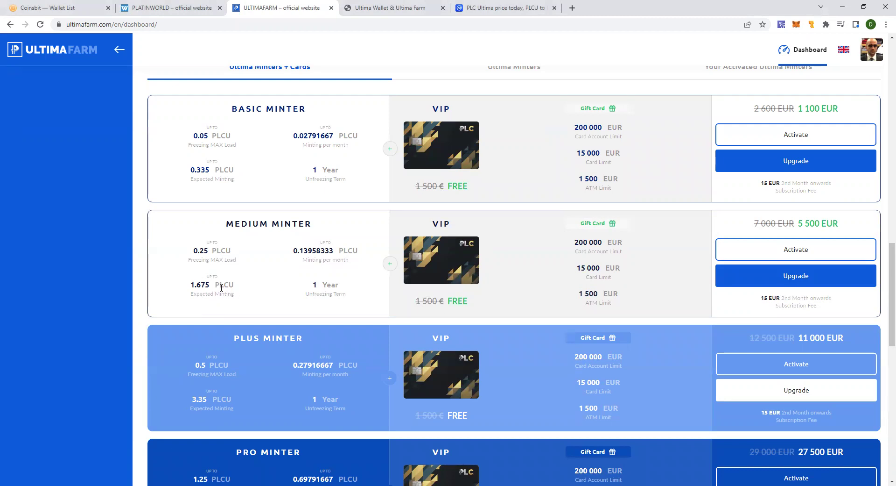
triple_click(309, 286)
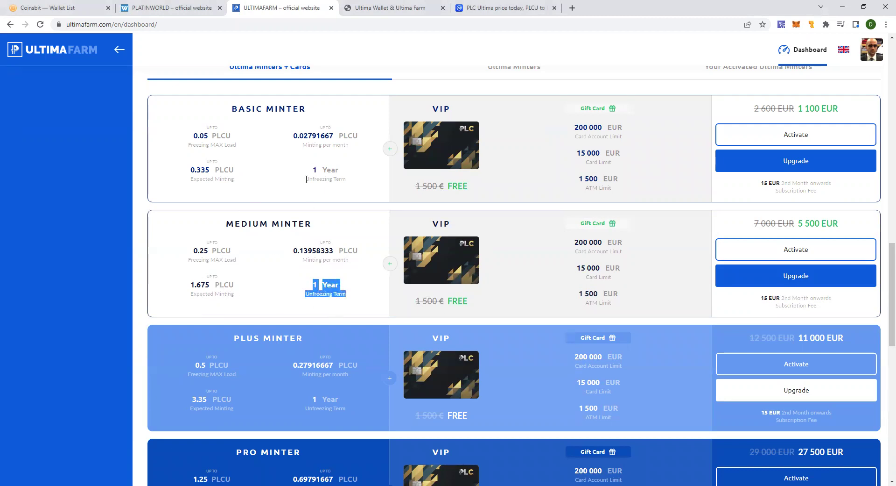
click(290, 174)
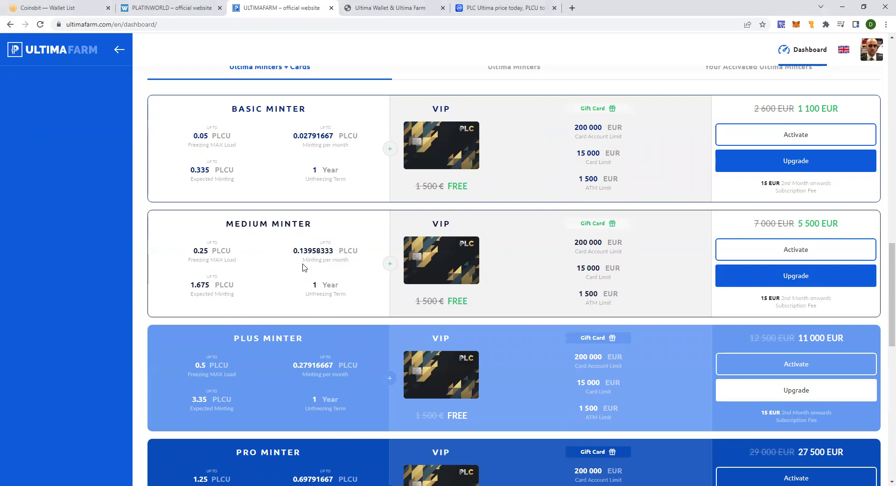
scroll(364, 356, down, 5)
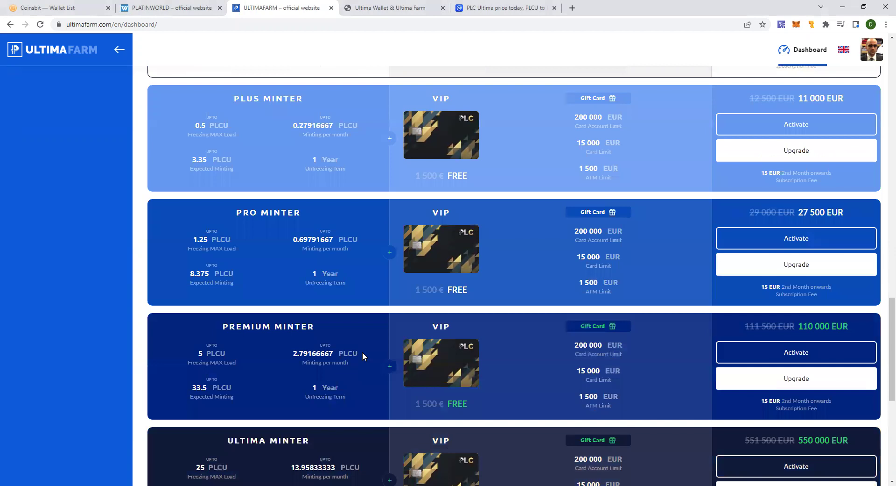
scroll(362, 351, down, 7)
scroll(369, 299, up, 20)
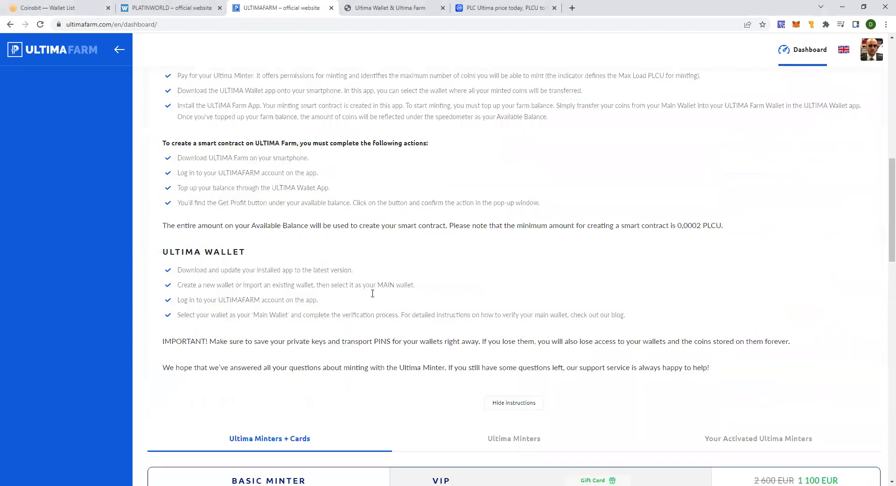
scroll(373, 297, up, 10)
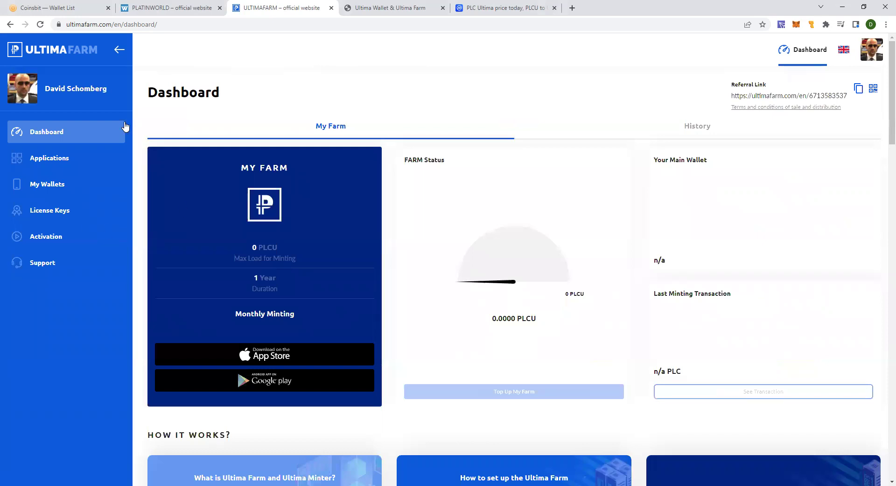
In PlatinWorld, follow the Not verified notice through to Complete verification.
click(164, 9)
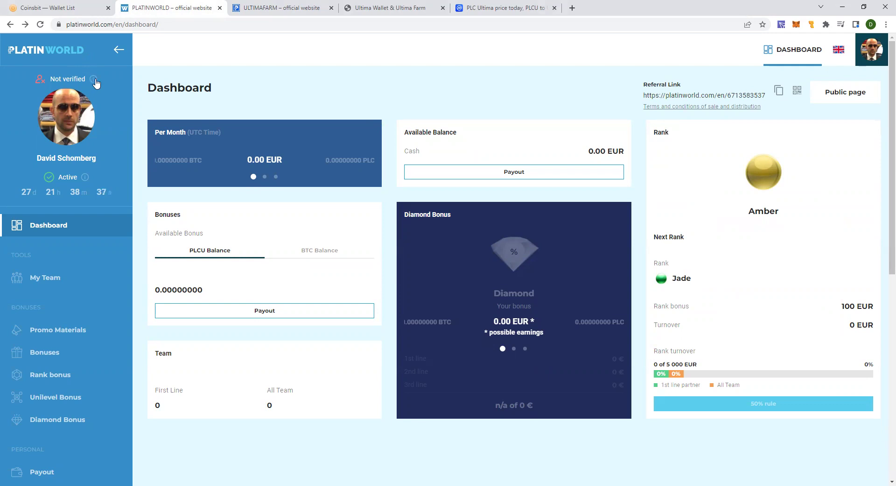
click(92, 80)
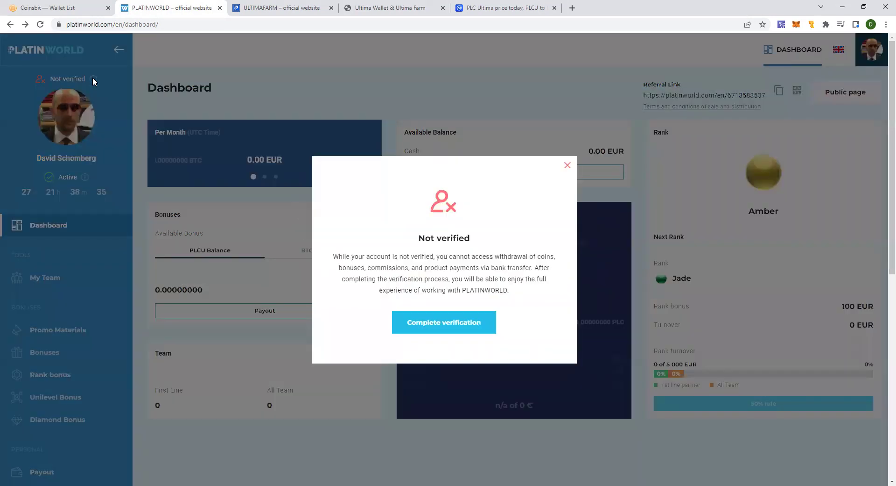
click(453, 324)
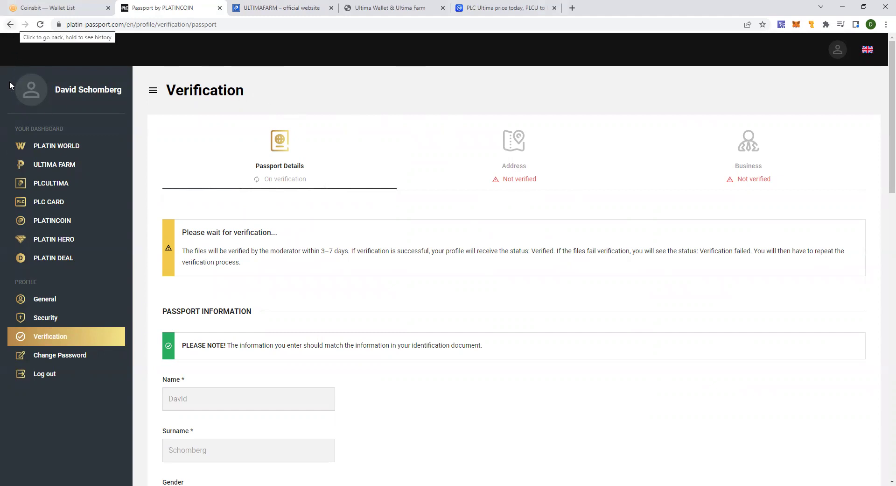
Return from the Platin Passport verification page to the PlatinWorld dashboard.
click(11, 26)
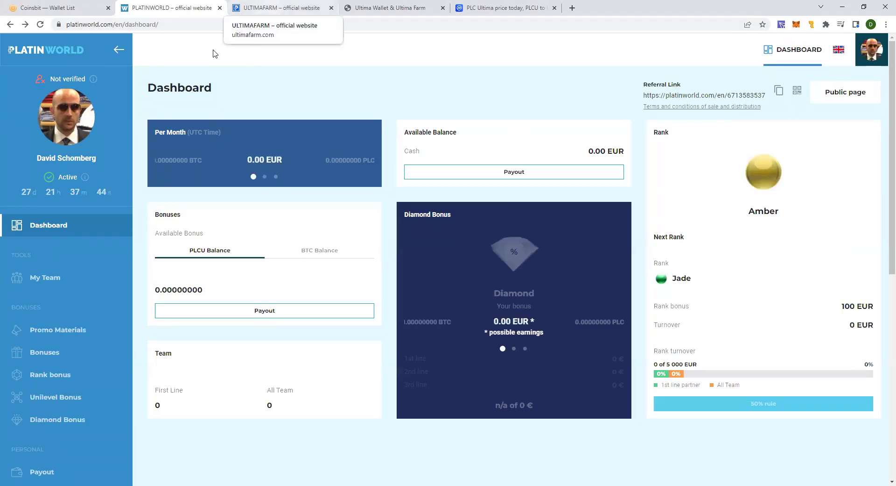
Back in Ultima Farm, scroll down to the minter cards and pick out MEDIUM MINTER.
click(282, 8)
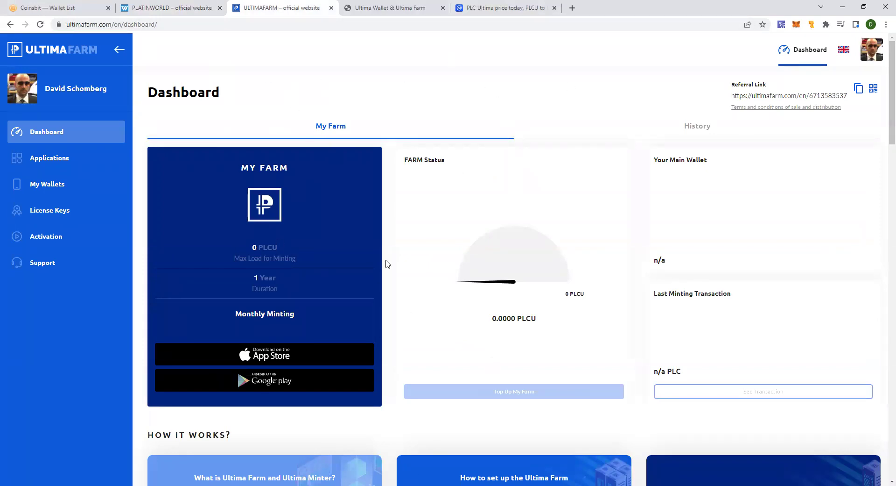
scroll(387, 263, down, 2)
scroll(387, 269, down, 15)
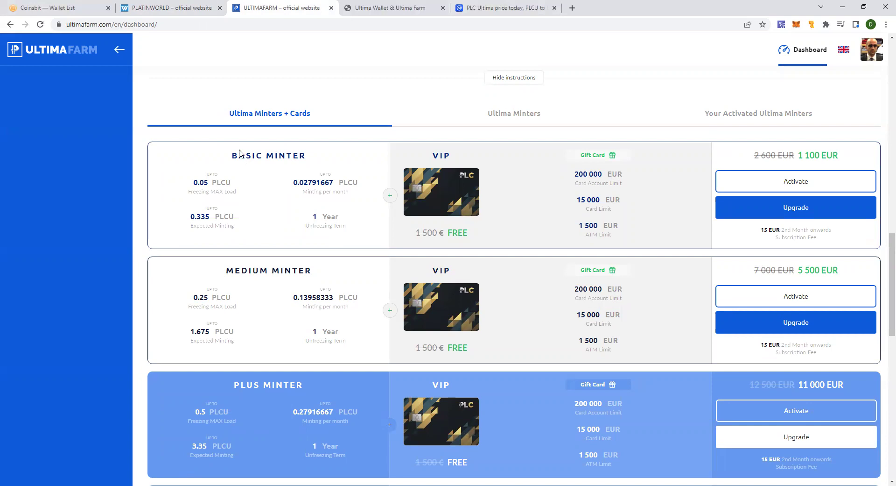
scroll(323, 174, down, 1)
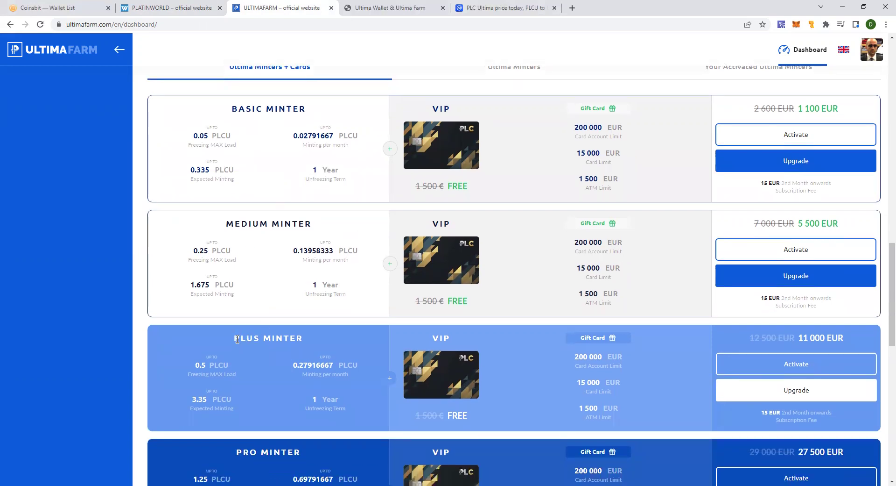
scroll(238, 338, down, 3)
scroll(397, 335, up, 1)
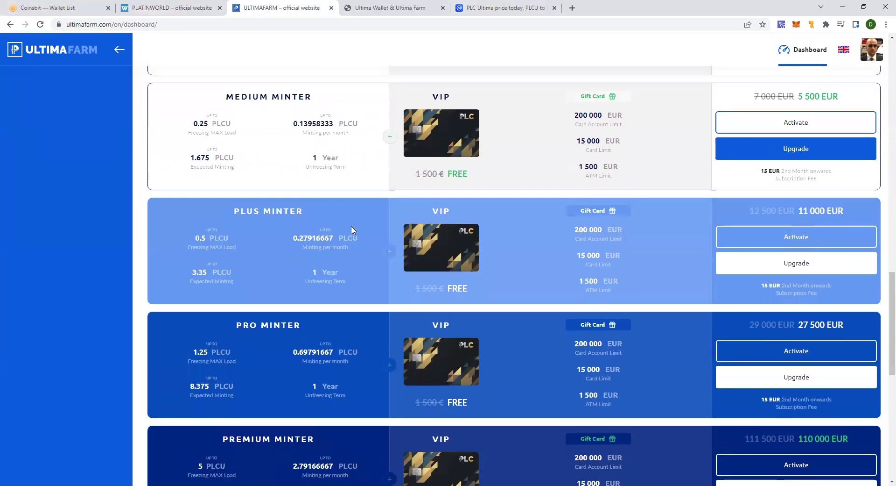
scroll(354, 230, up, 5)
scroll(353, 224, down, 2)
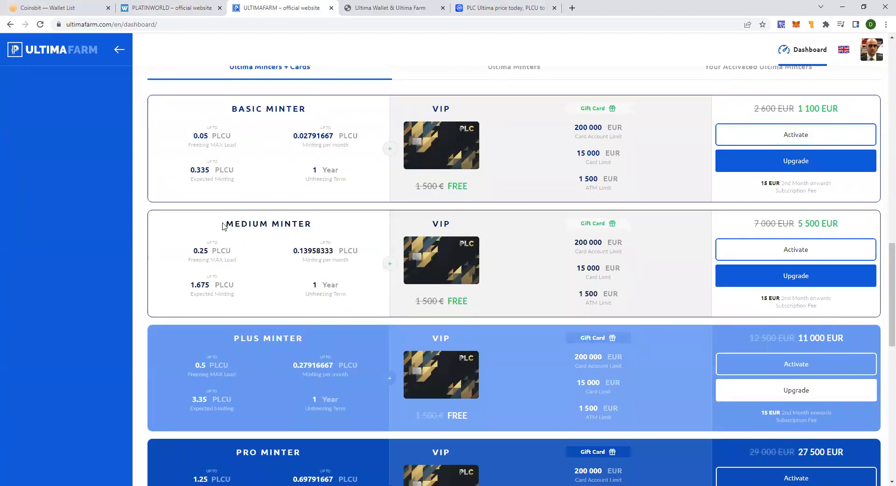
drag(223, 226, 309, 226)
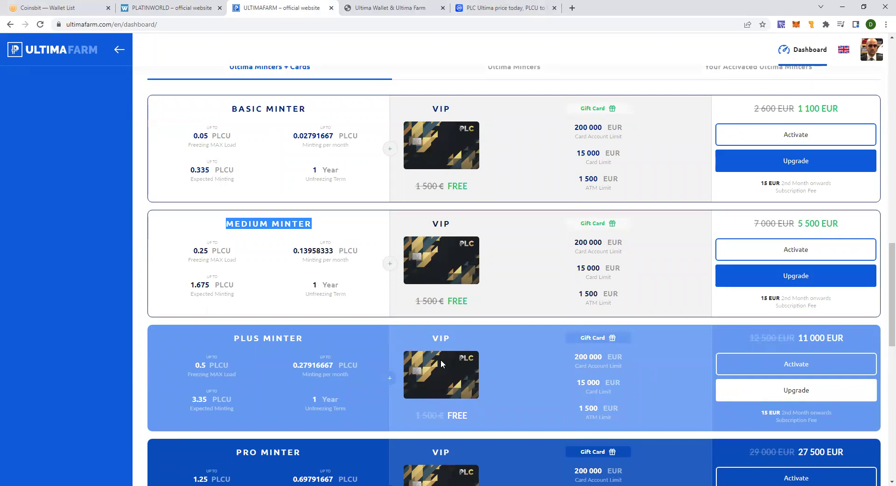
Check the Medium Minter's 5 500 EUR price and its PLCU monthly minting.
drag(796, 223, 841, 225)
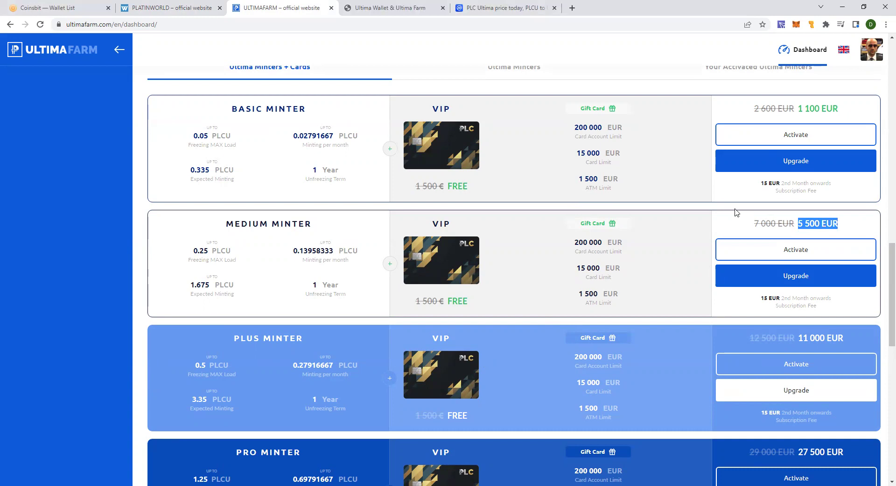
click(771, 223)
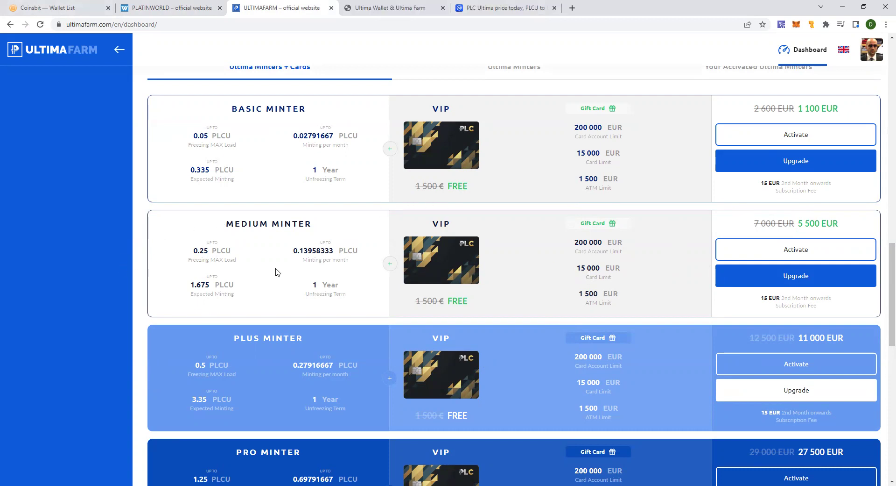
drag(339, 249, 361, 253)
click(44, 10)
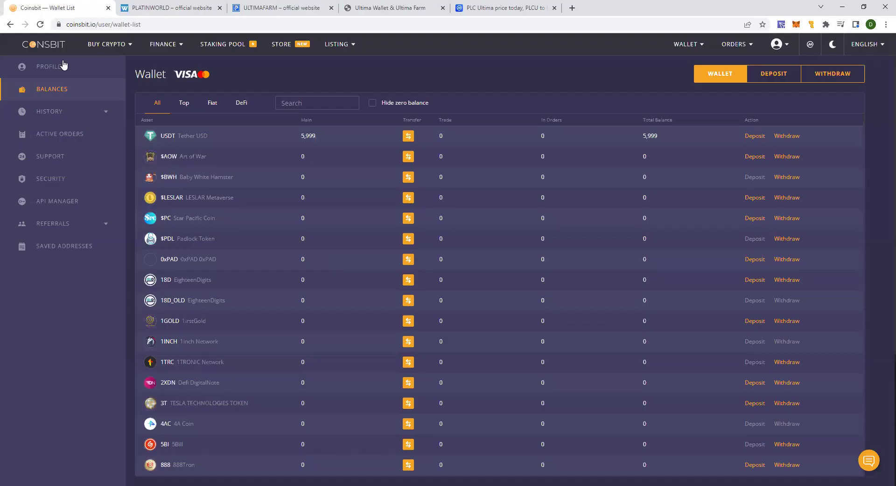
Check the 5,999 USDT main balance and show its TRC-20 deposit address.
double_click(303, 135)
click(275, 7)
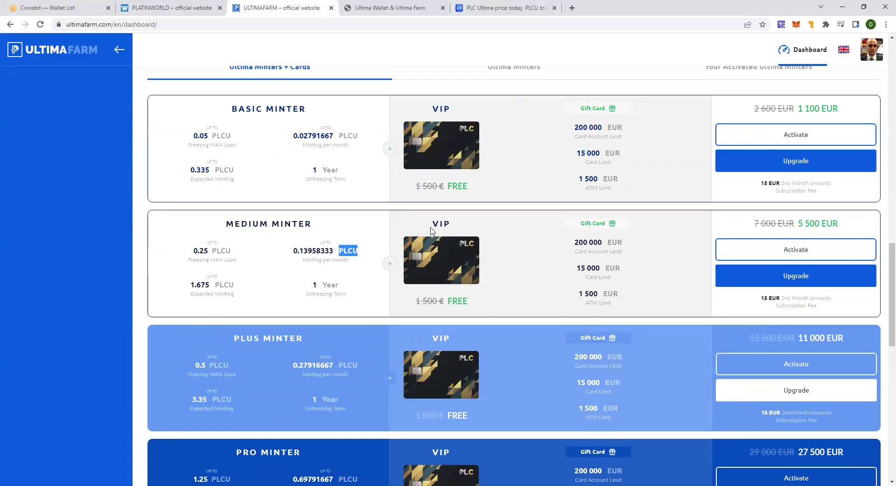
drag(226, 223, 311, 223)
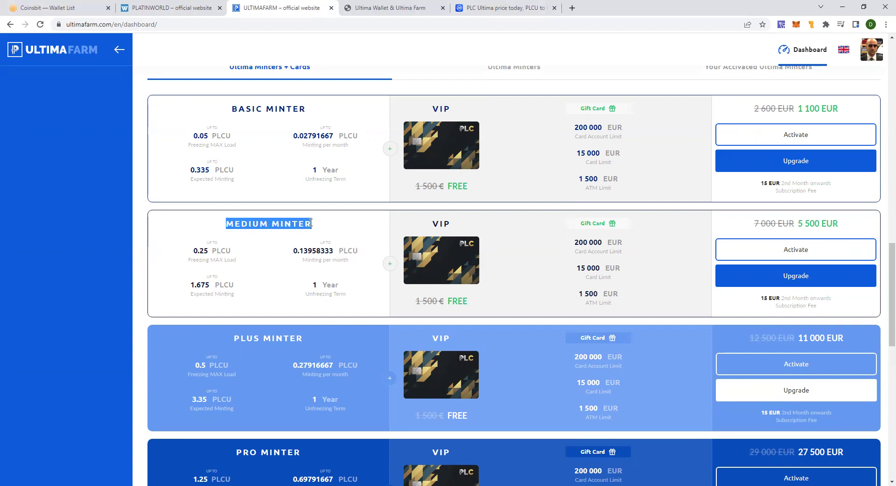
click(51, 8)
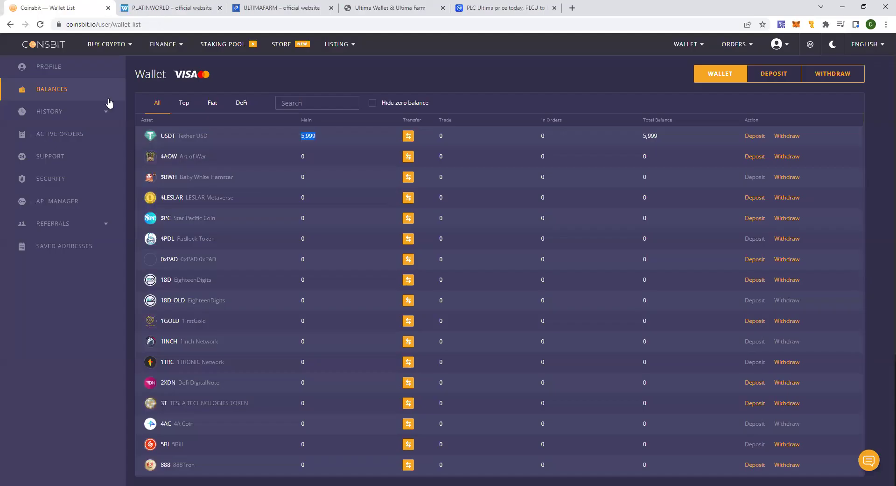
click(755, 136)
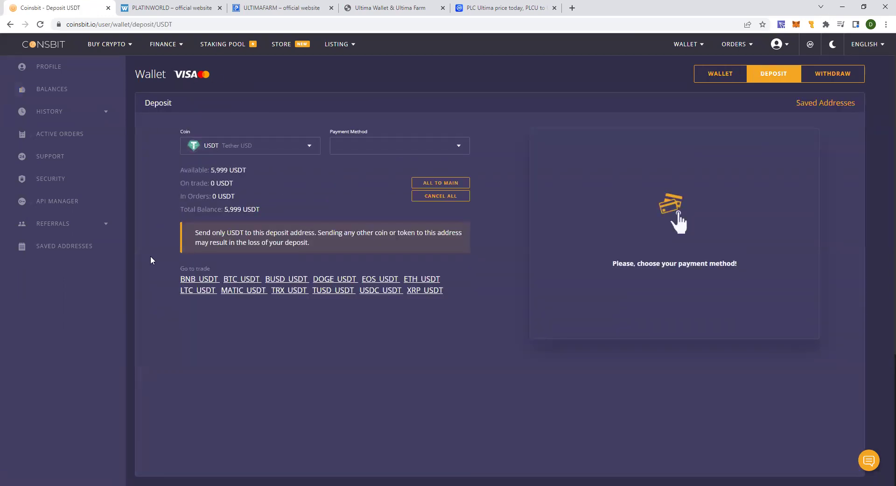
click(384, 149)
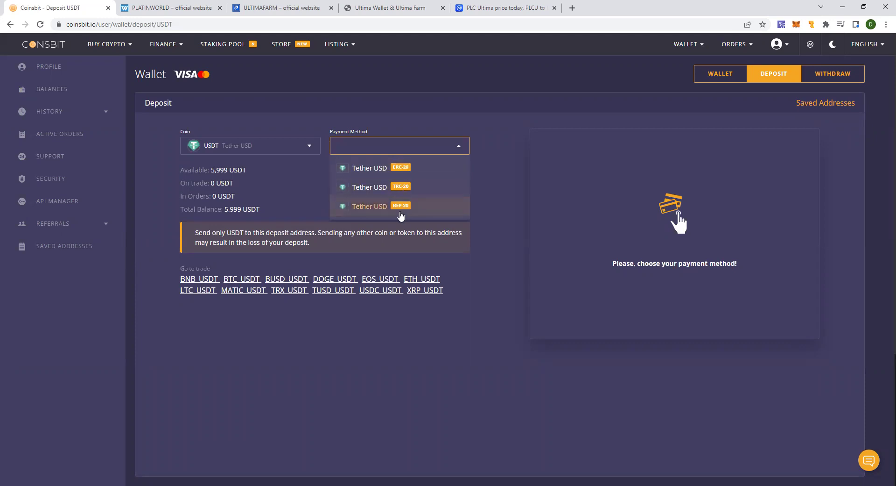
click(384, 192)
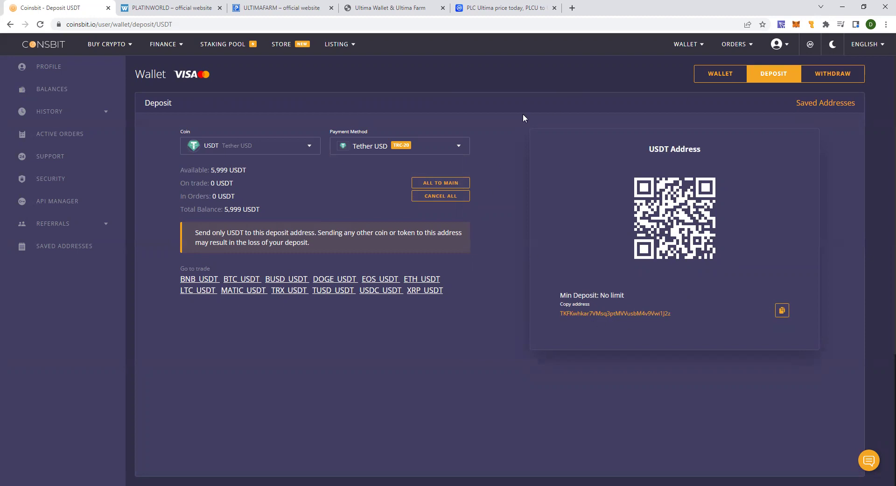
Confirm 5,999 USDT available on the deposit page and return to WALLET > Balance.
click(278, 7)
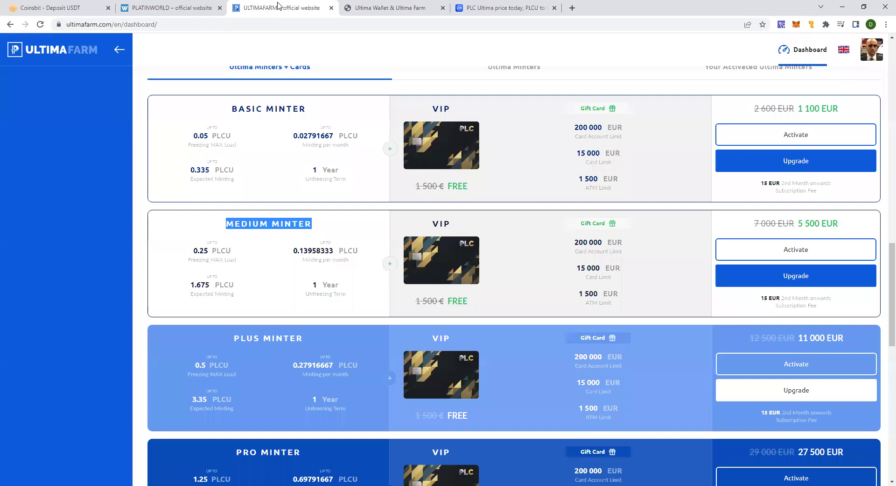
click(246, 127)
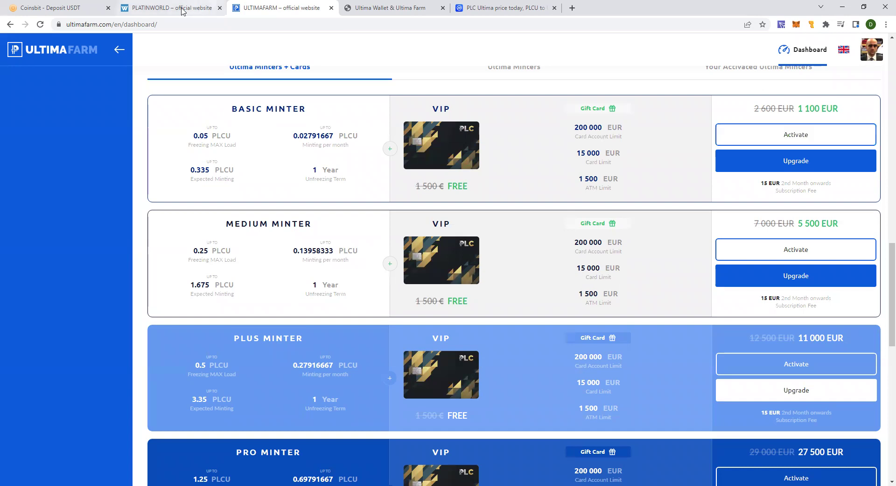
click(186, 10)
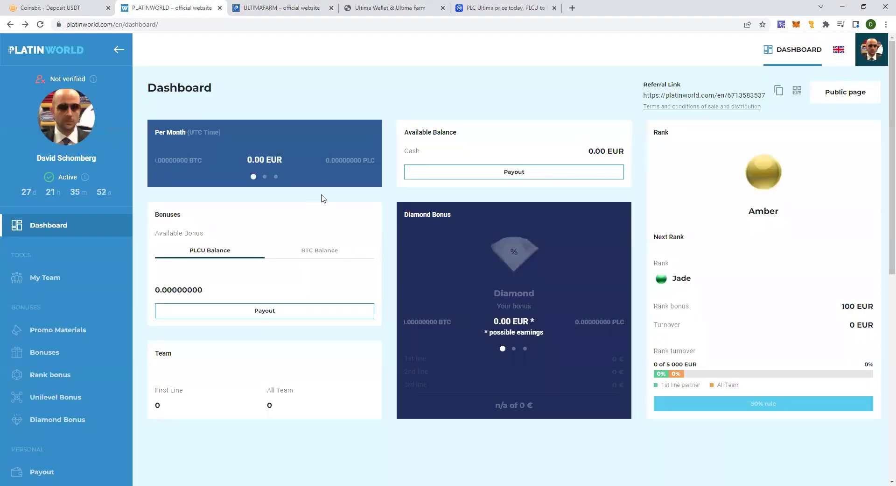
click(65, 8)
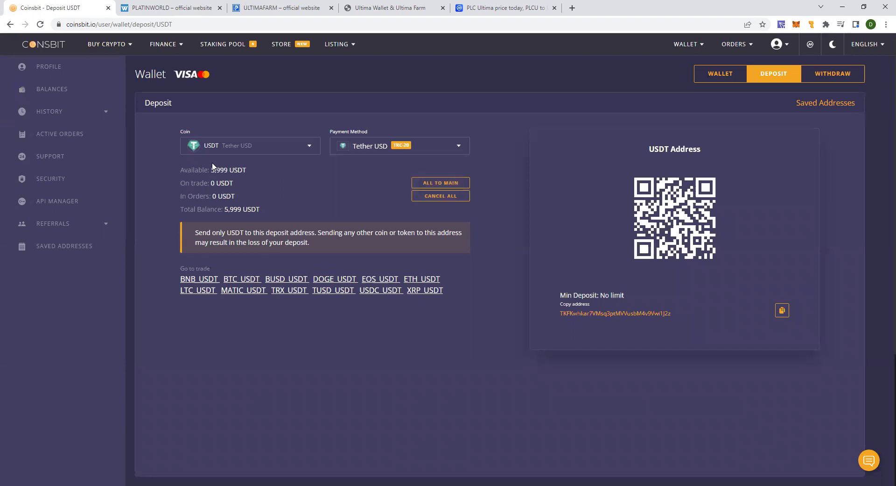
drag(179, 170, 272, 167)
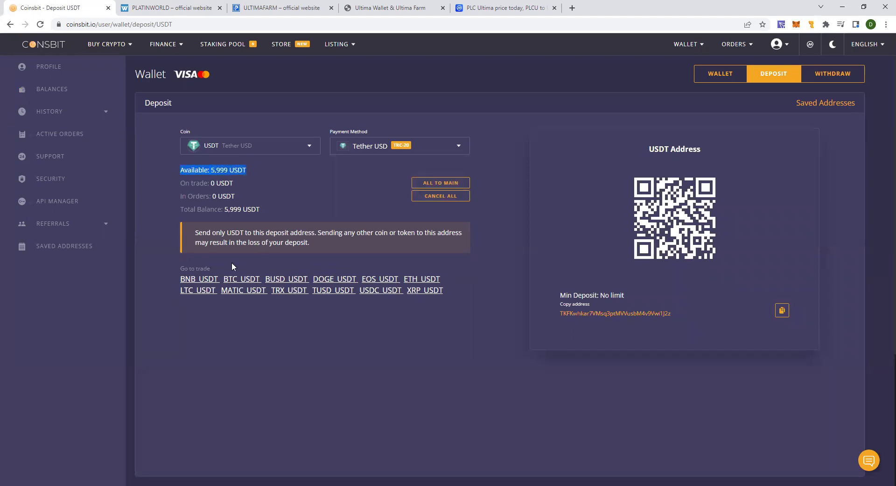
mouse_move(706, 48)
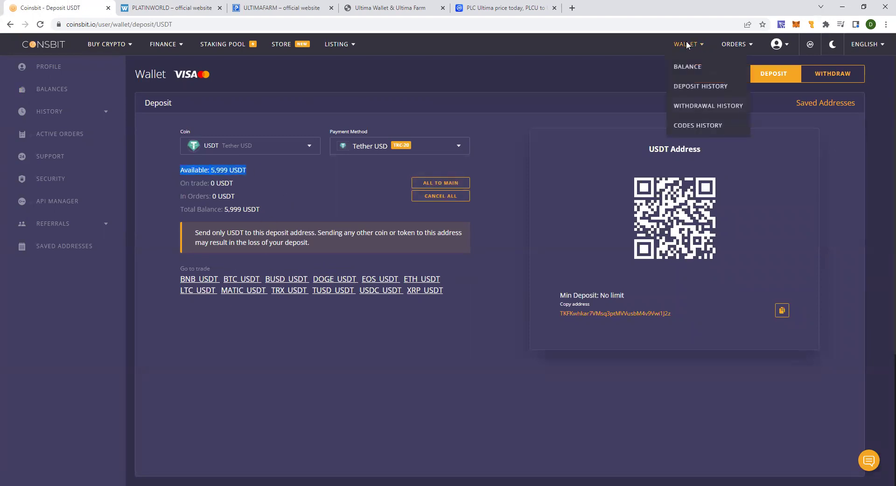
click(690, 67)
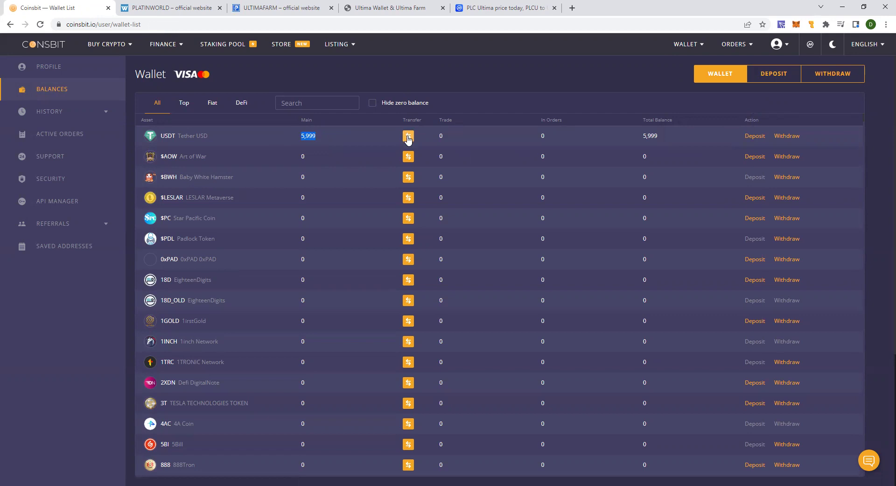
Transfer the full 5,999 USDT from the main balance to the trade balance.
click(408, 136)
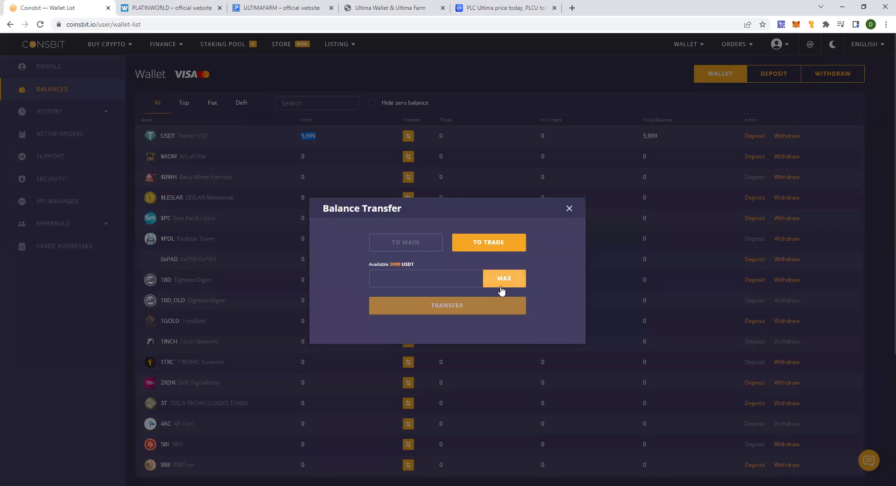
click(502, 284)
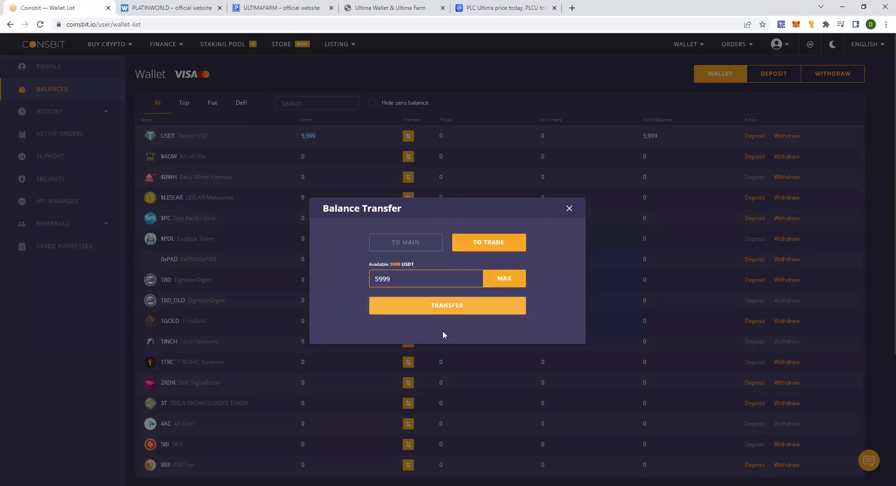
click(451, 305)
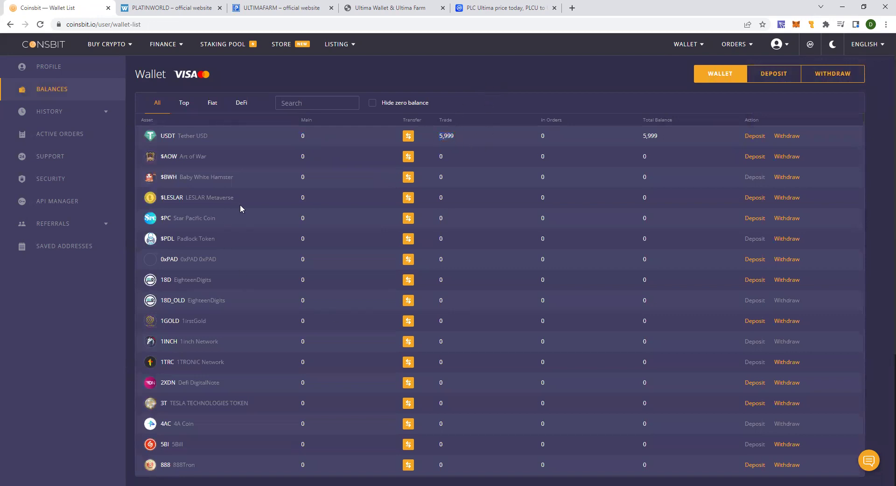
Market-buy PLCU with 100% of the USDT, spending 5987.002 USDT for 0.06491025 PLCU.
mouse_move(124, 48)
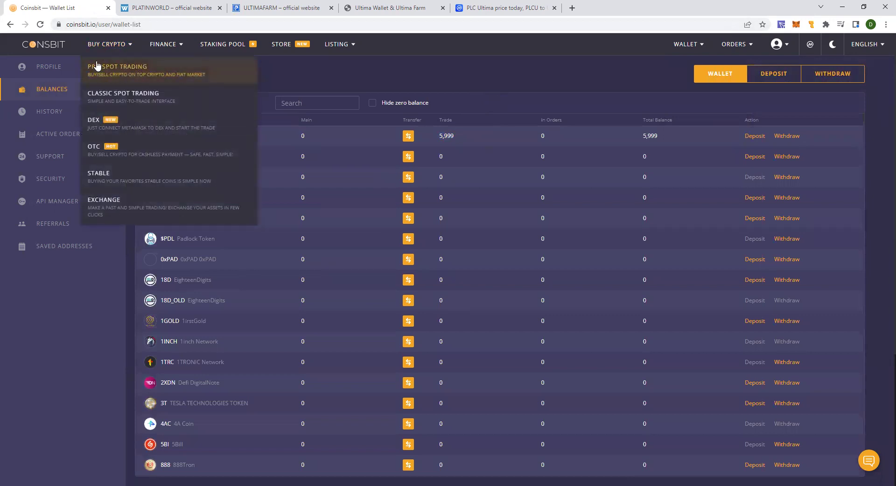
click(140, 74)
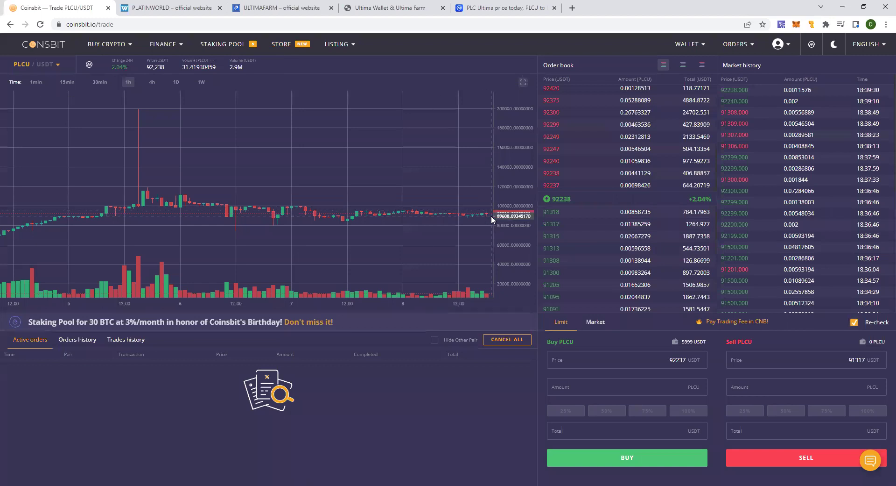
mouse_move(186, 50)
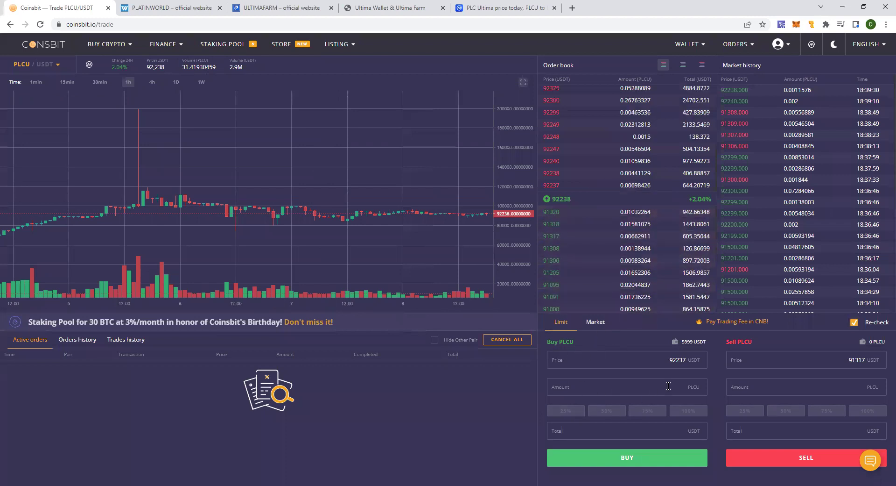
click(595, 323)
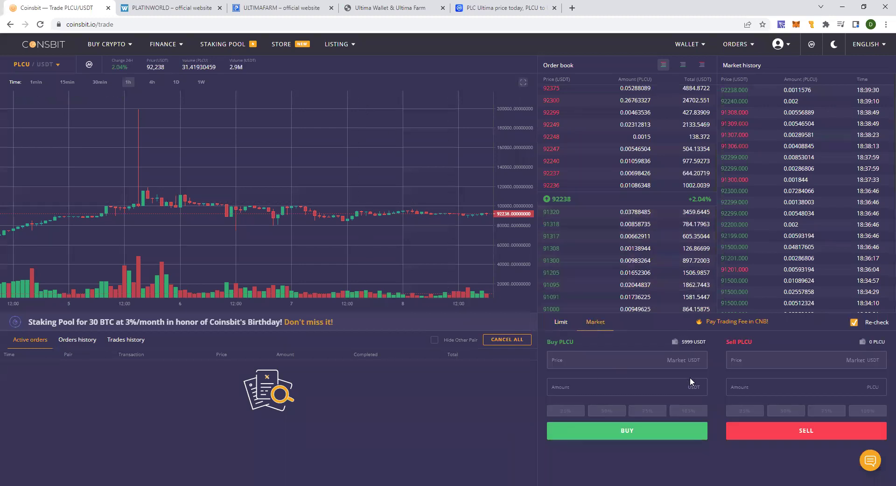
click(694, 412)
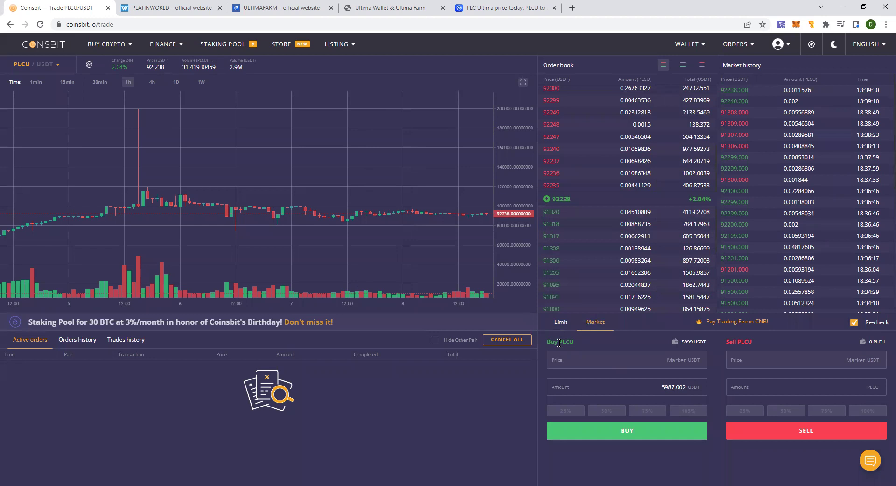
click(637, 434)
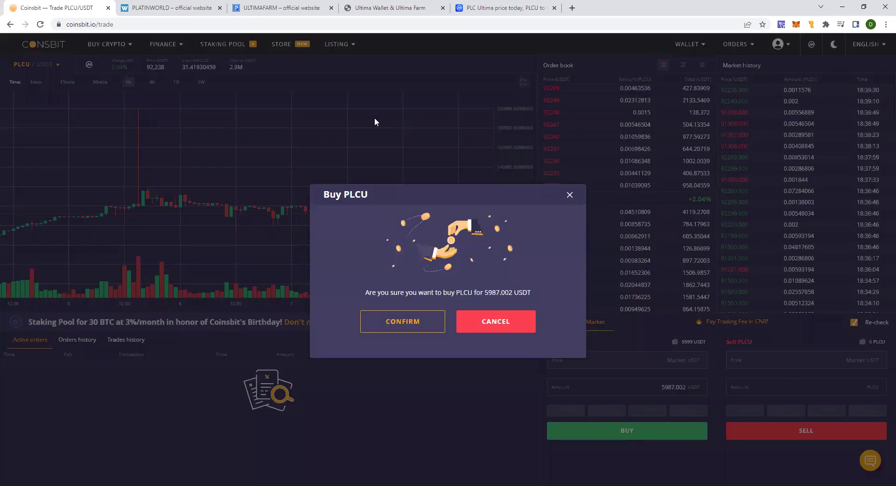
click(396, 324)
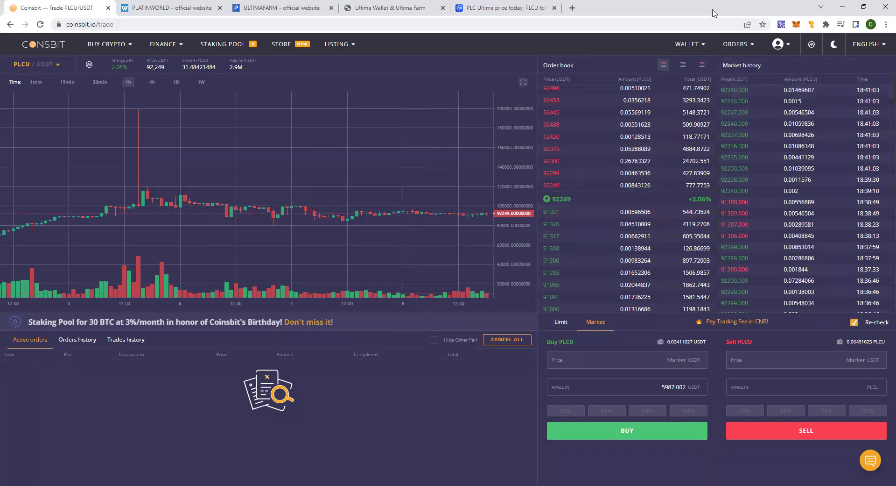
mouse_move(687, 46)
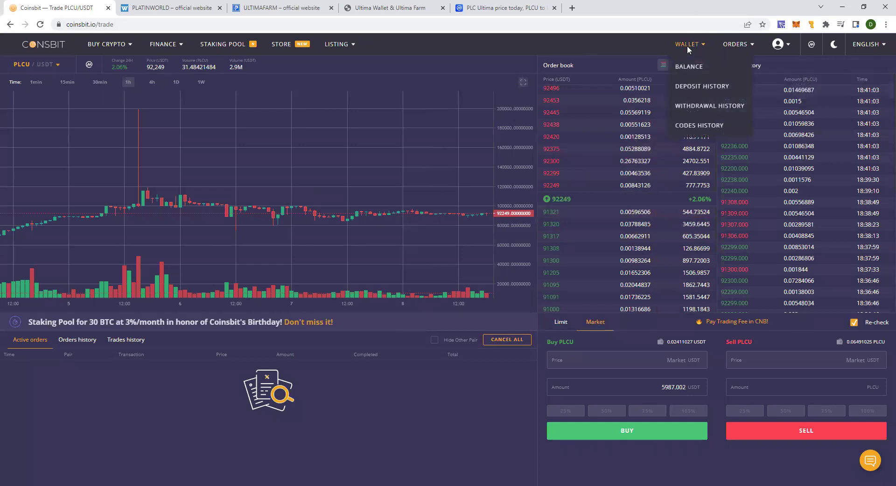
click(693, 67)
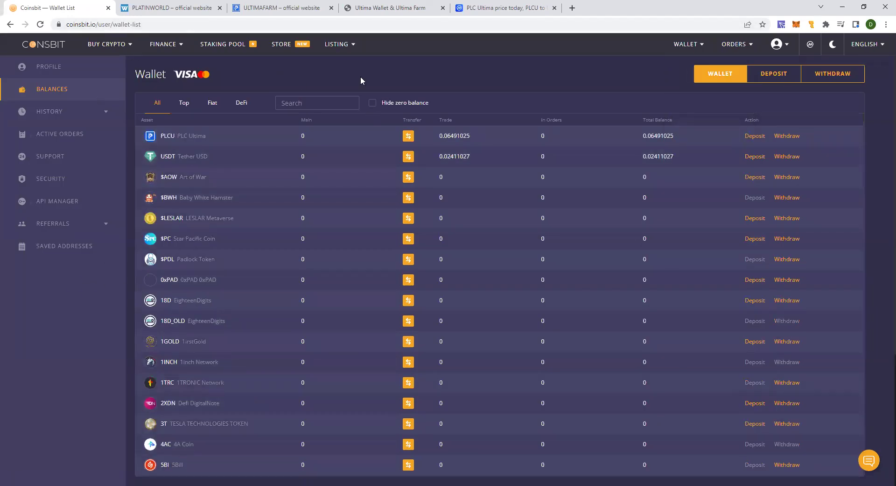
Hide zero balances so only PLCU 0.06491025 and USDT 0.02411027 remain listed.
mouse_move(337, 44)
click(372, 103)
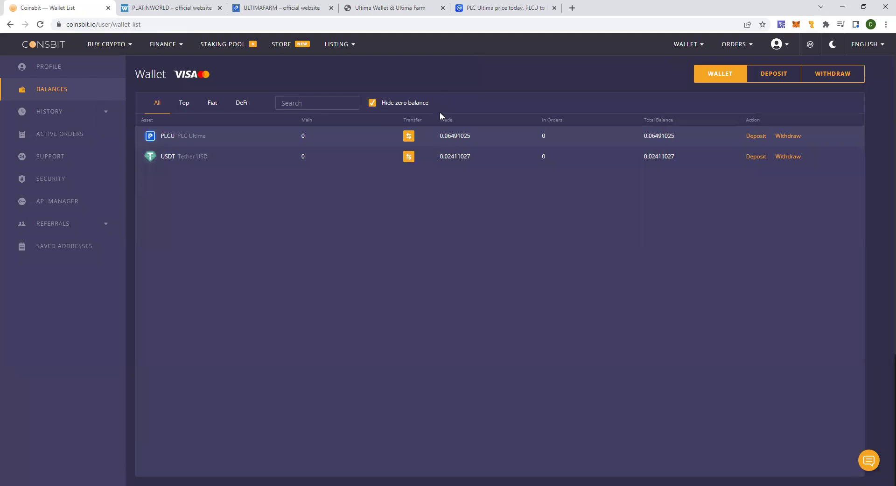
drag(439, 136, 472, 135)
Transfer the full 0.06491025 PLCU from the trade balance to the main balance.
click(408, 137)
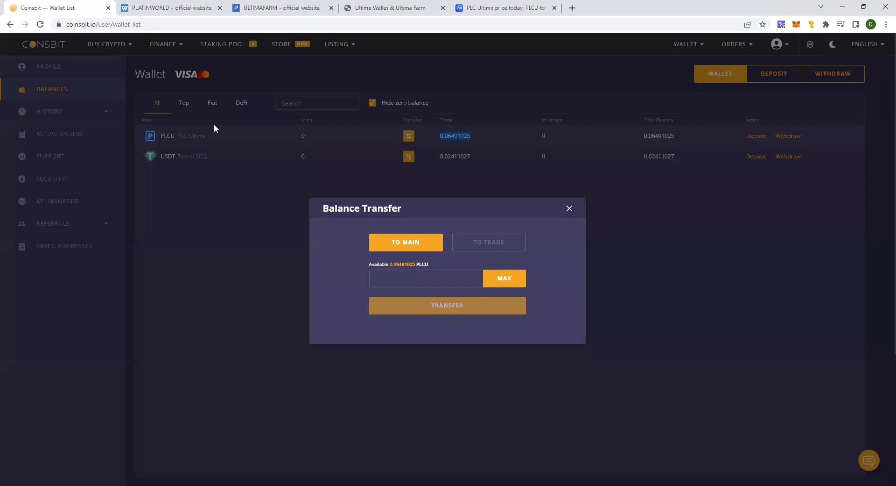
click(507, 281)
click(498, 247)
click(502, 277)
click(398, 243)
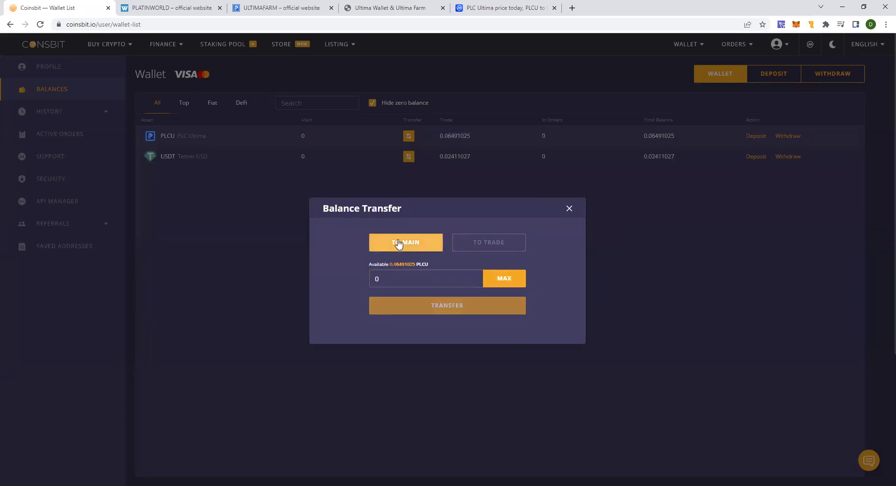
click(501, 276)
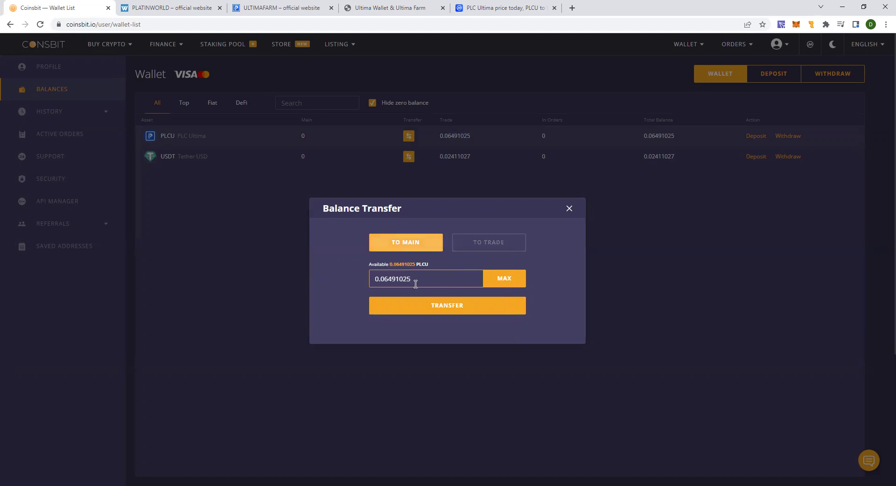
click(446, 308)
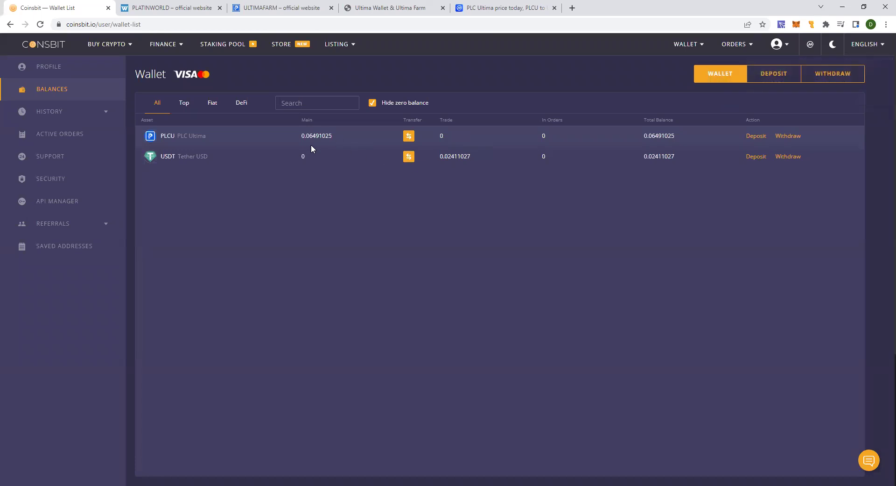
drag(295, 135, 332, 135)
click(367, 367)
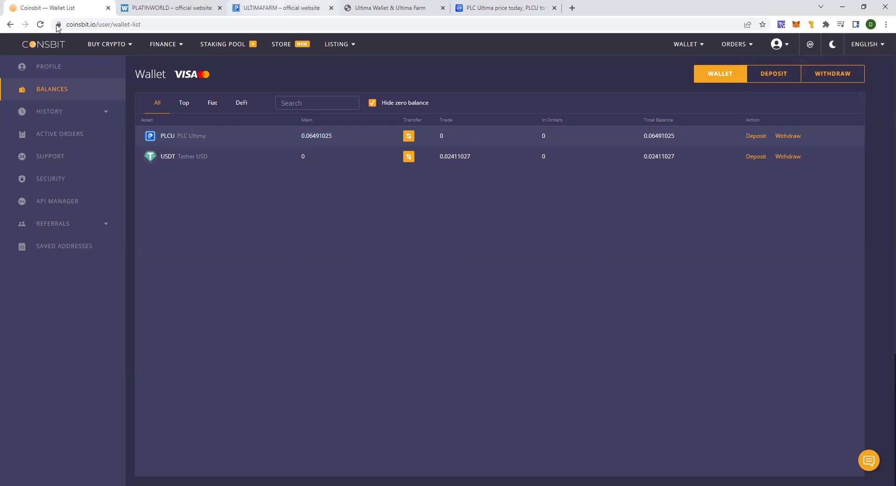
key(ctrl+3)
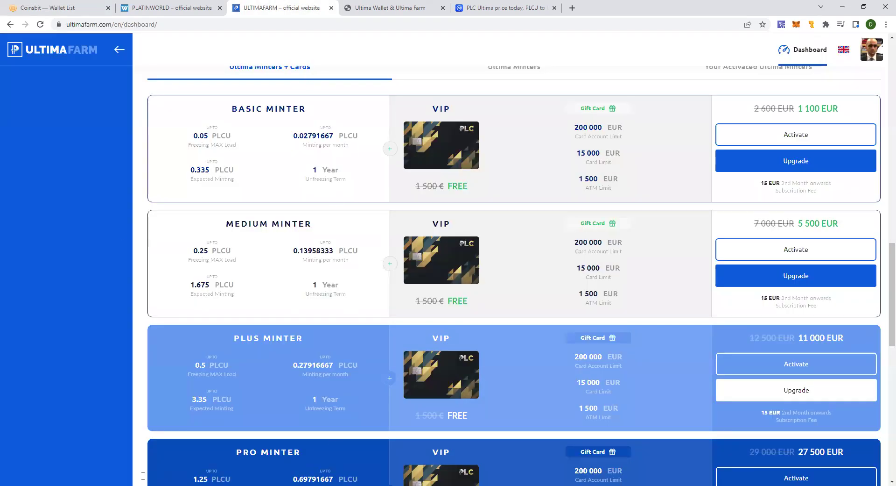
Upgrade to the Medium Minter, reaching its 5500.00 EUR payment step.
drag(226, 224, 317, 226)
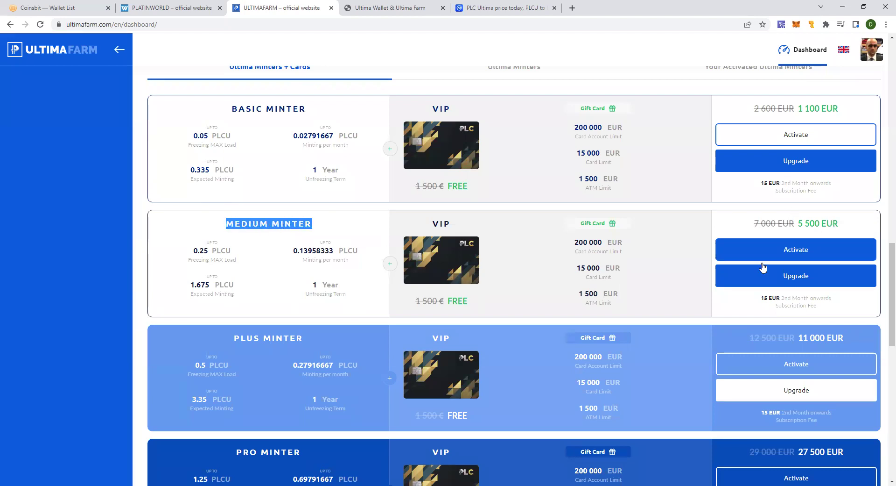
click(801, 277)
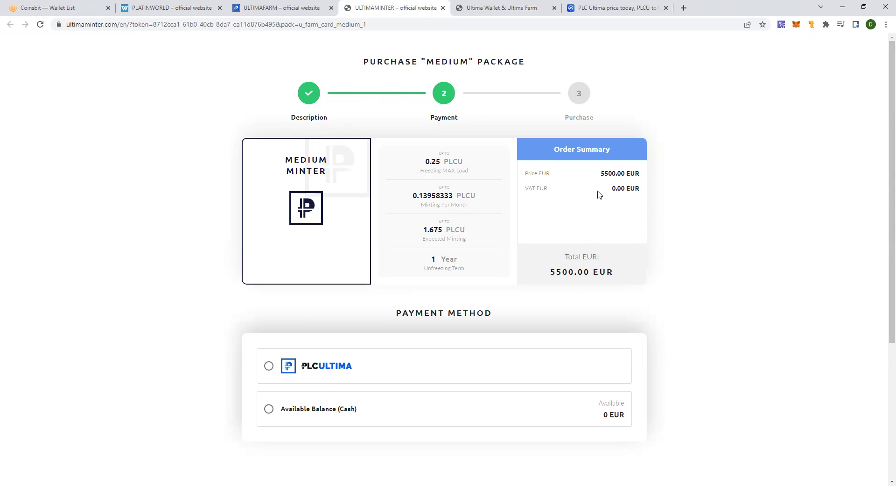
Choose PLCULTIMA payment, accept the general terms and submit the Medium Minter purchase.
drag(601, 172, 616, 173)
click(269, 366)
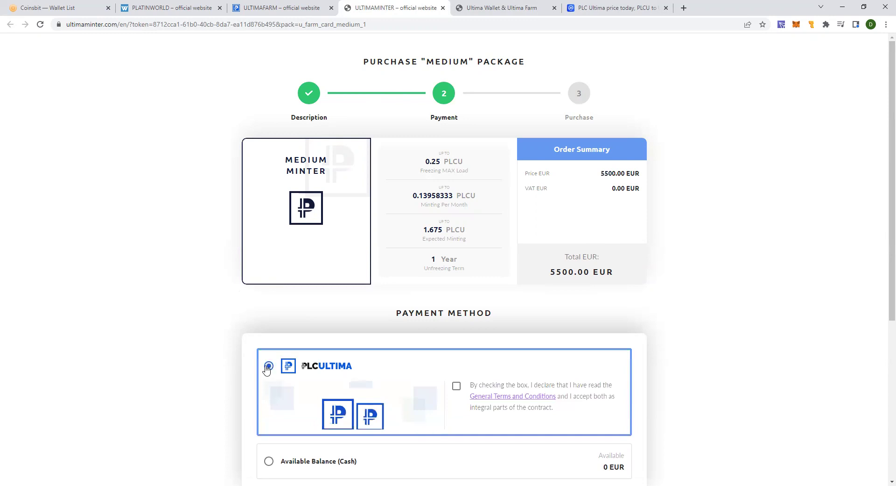
scroll(156, 336, down, 3)
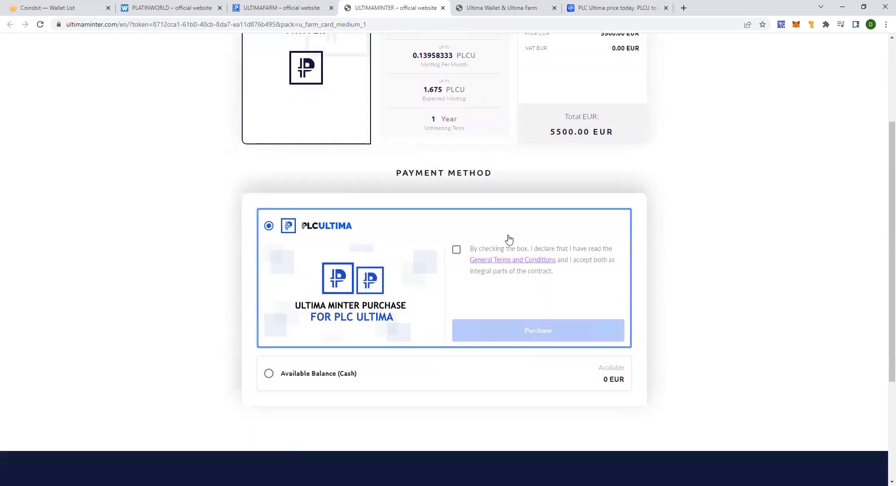
scroll(455, 259, up, 1)
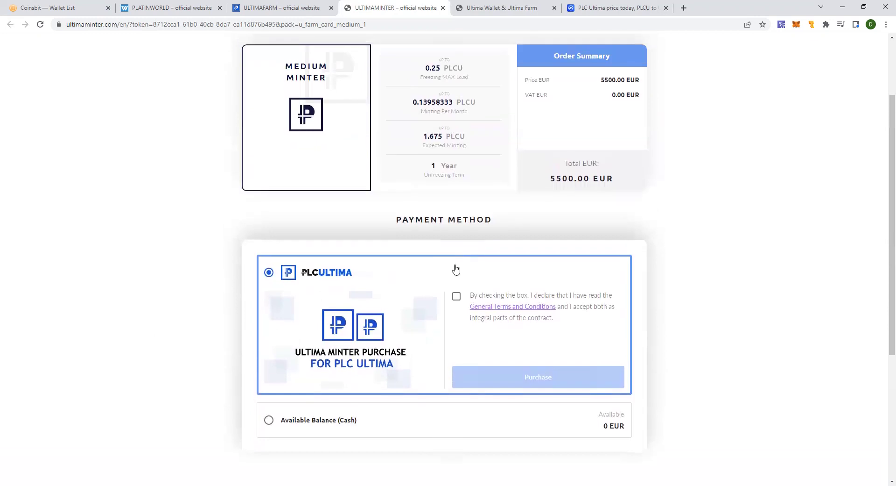
click(457, 299)
scroll(708, 332, down, 1)
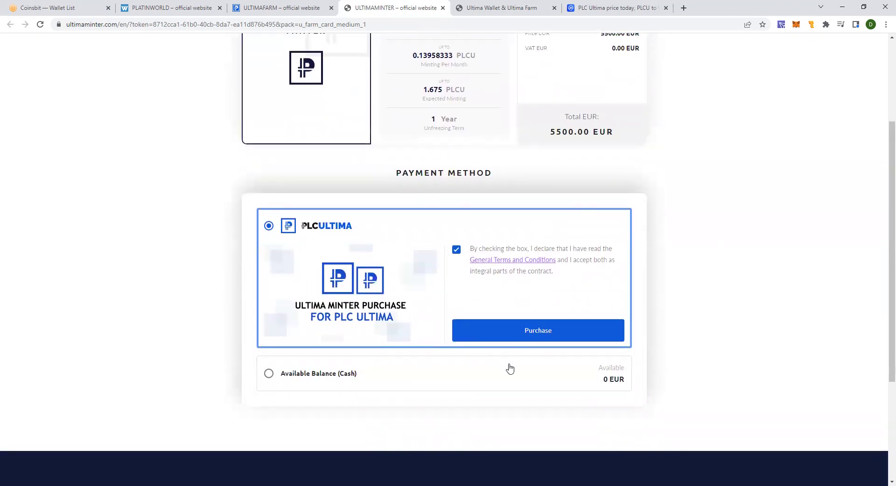
click(534, 329)
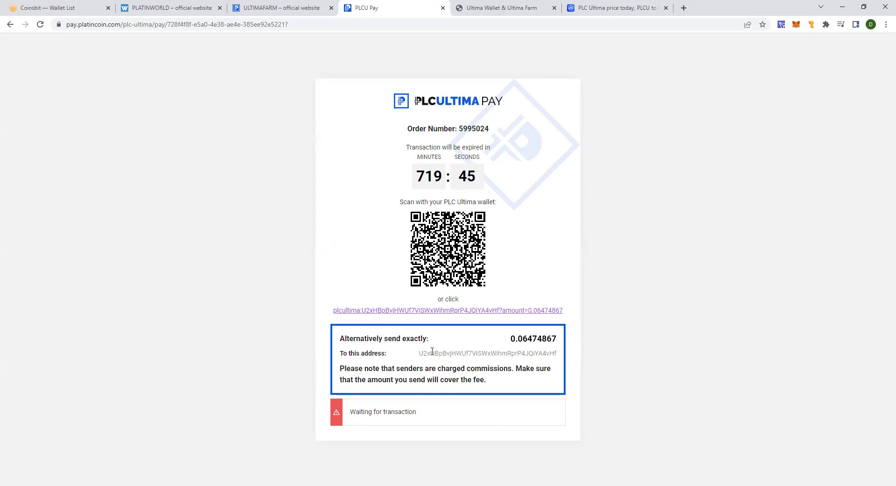
Copy the PLCU Pay receiving address and return to the Coinsbit wallet balances.
drag(420, 354, 555, 353)
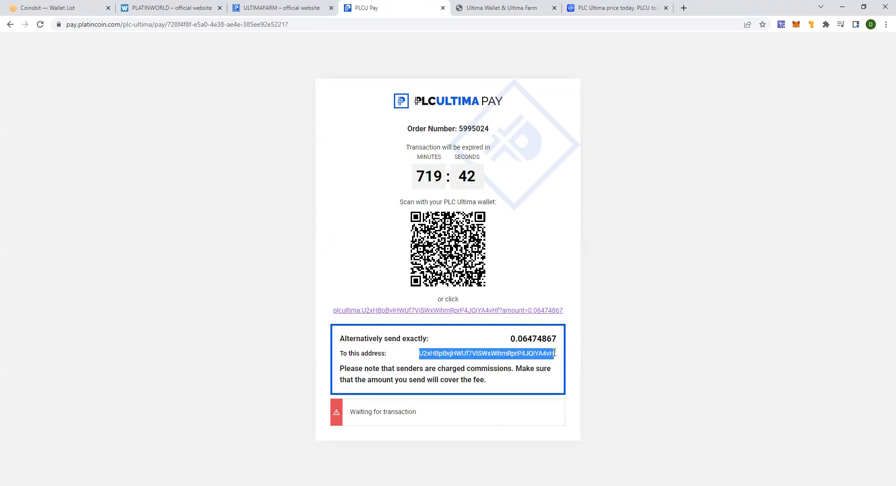
right_click(486, 350)
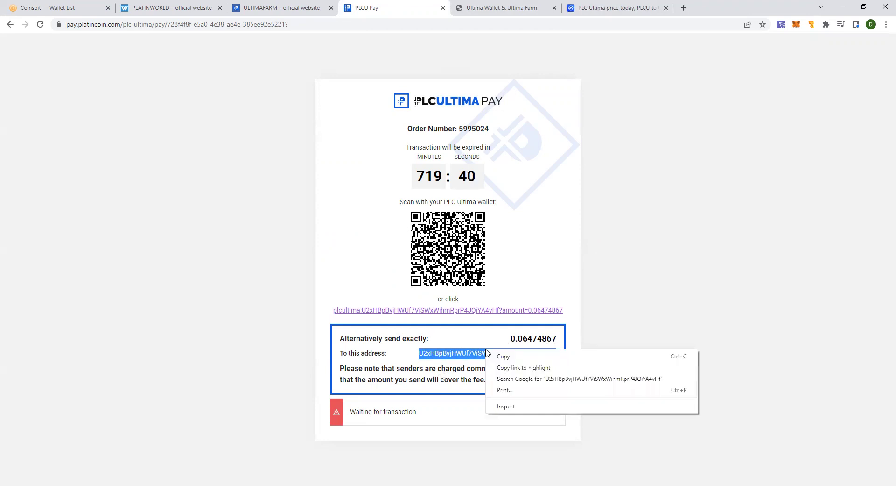
click(513, 357)
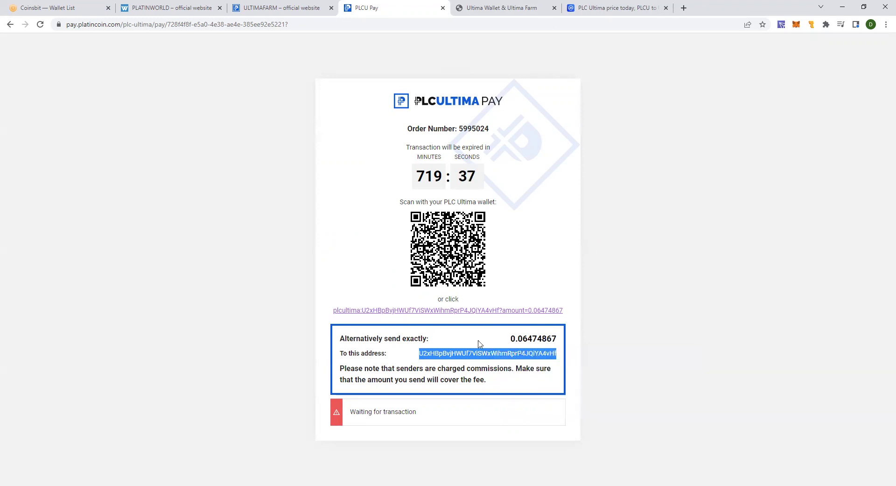
click(61, 8)
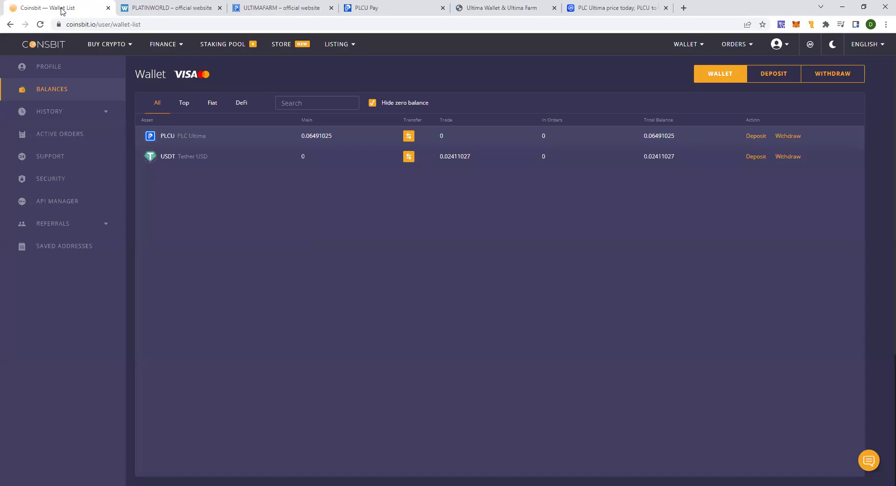
Start a Coinsbit PLCU withdrawal to the copied PLCU Pay address.
click(788, 136)
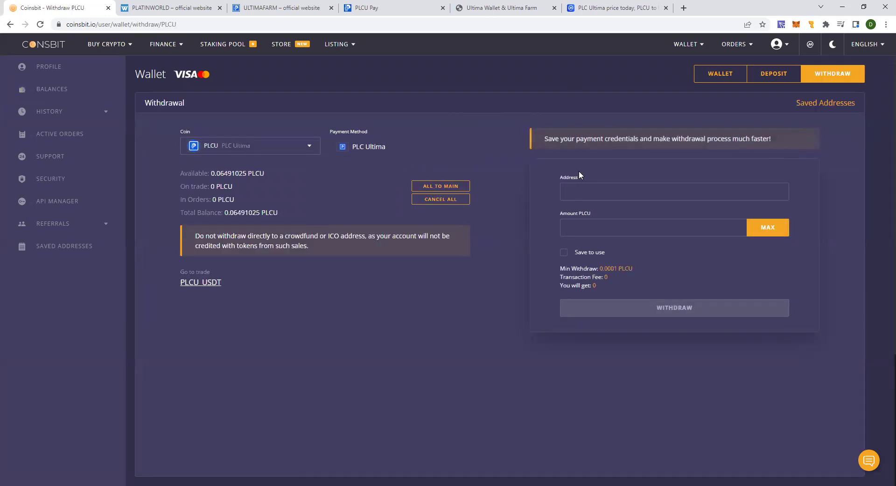
click(577, 189)
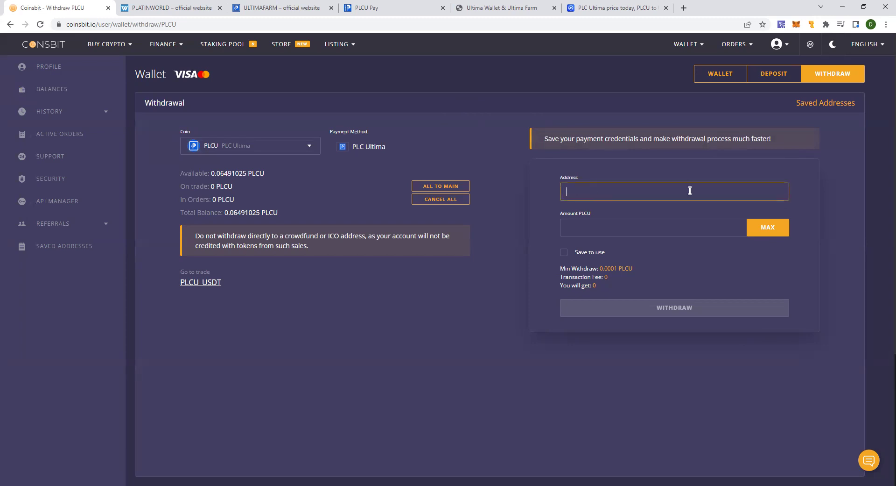
key(ctrl+v)
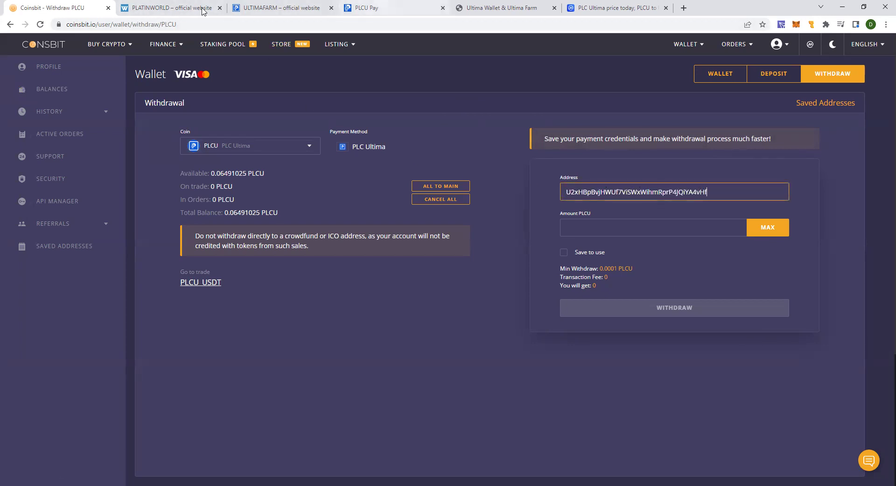
Copy the exact amount 0.06474867 from PLCU Pay into the withdrawal amount field.
click(373, 8)
drag(511, 338, 557, 339)
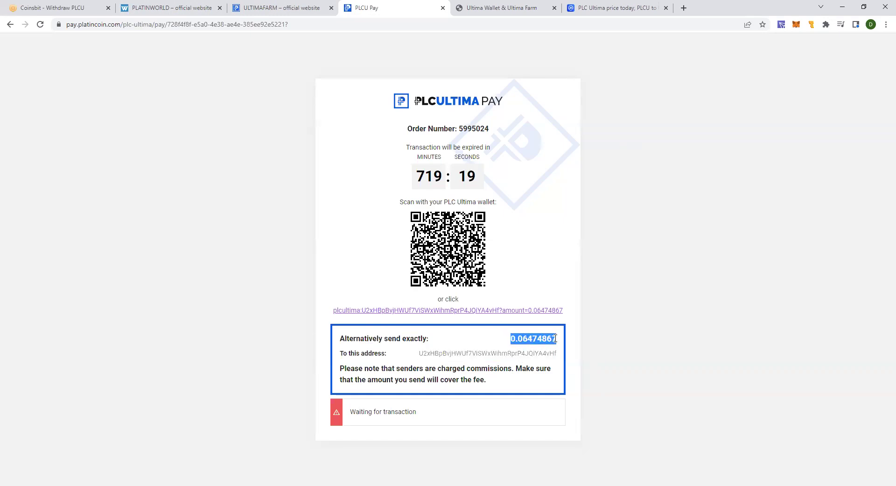
right_click(531, 340)
click(551, 346)
click(37, 7)
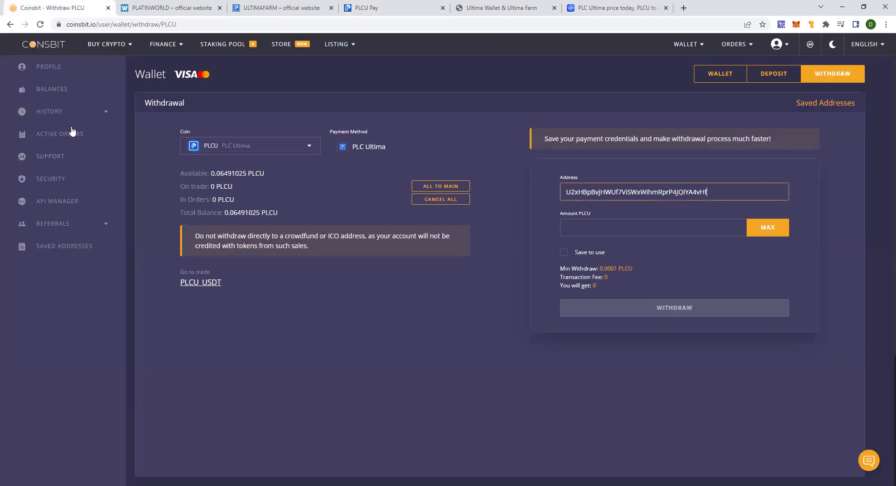
click(595, 227)
key(ctrl+v)
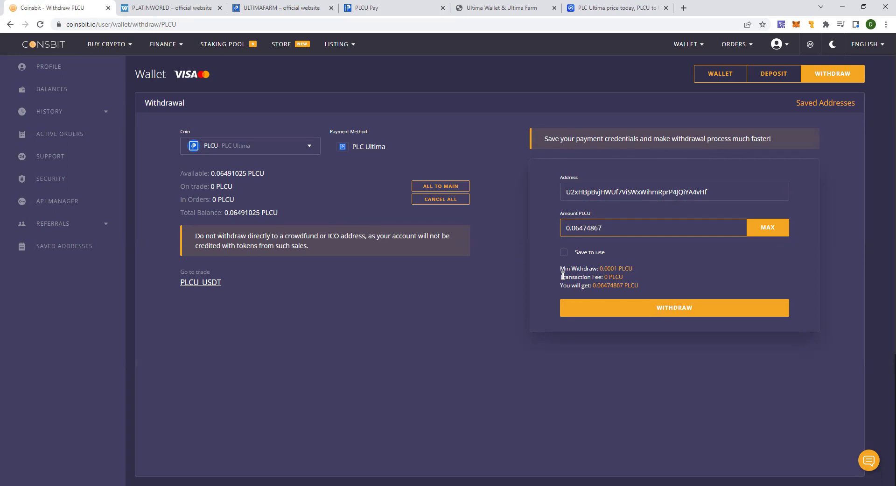
Check the zero fee and received amount, then submit the PLCU withdrawal.
drag(560, 277, 623, 276)
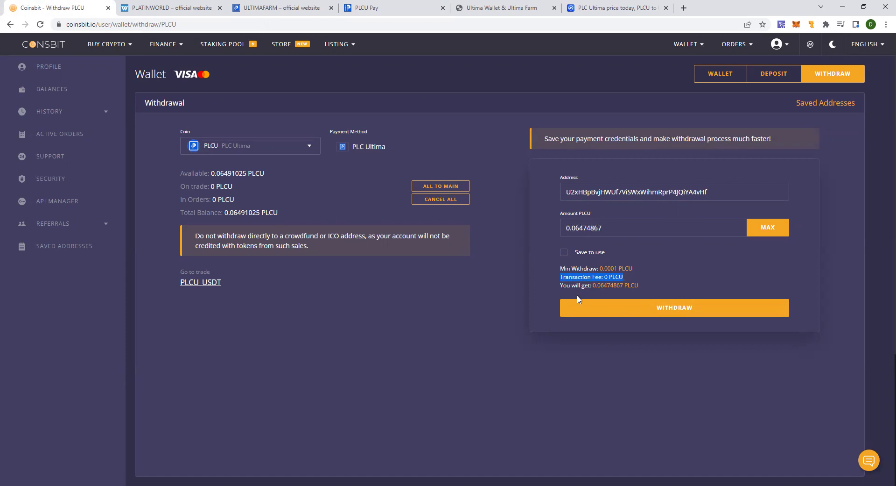
drag(593, 285, 625, 285)
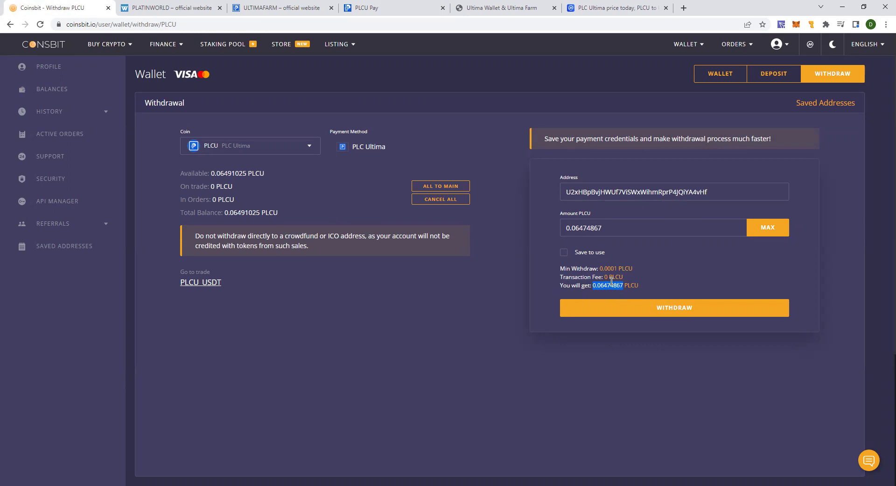
click(664, 261)
click(679, 309)
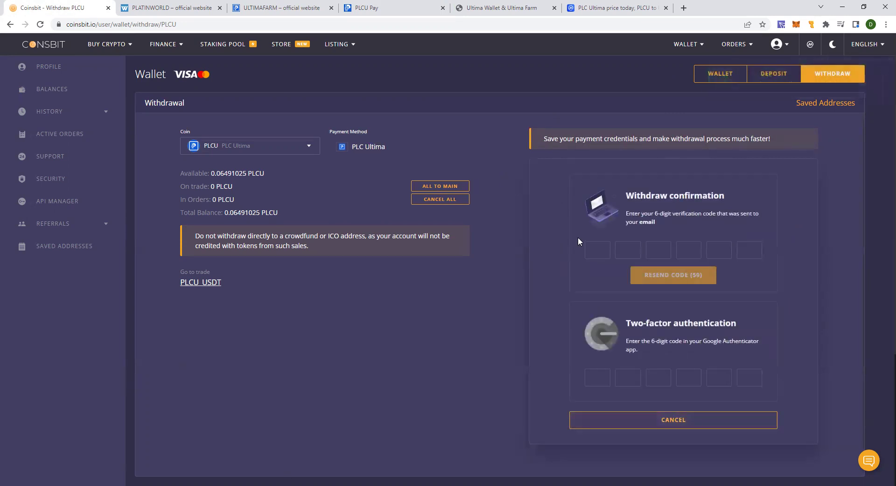
Focus the first box of the six-digit emailed verification code.
click(591, 251)
Open Gmail in a new tab and switch to the other Google account's inbox.
click(685, 7)
text(g)
key(Return)
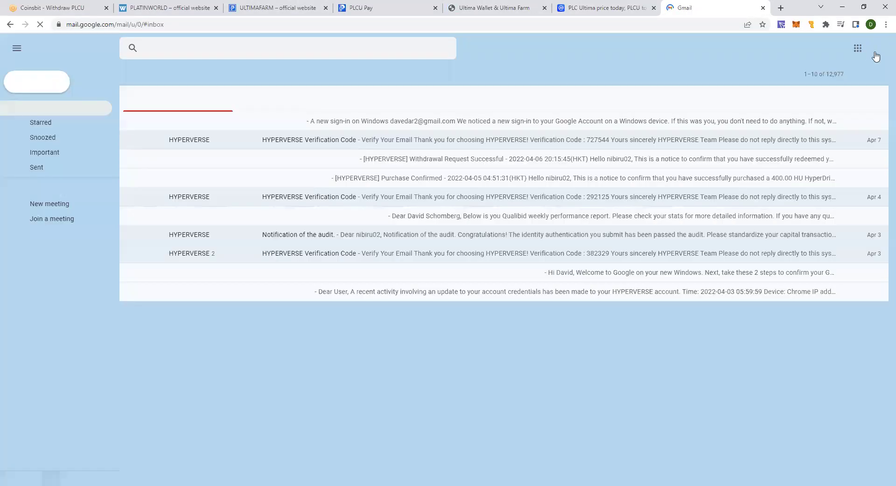
click(882, 47)
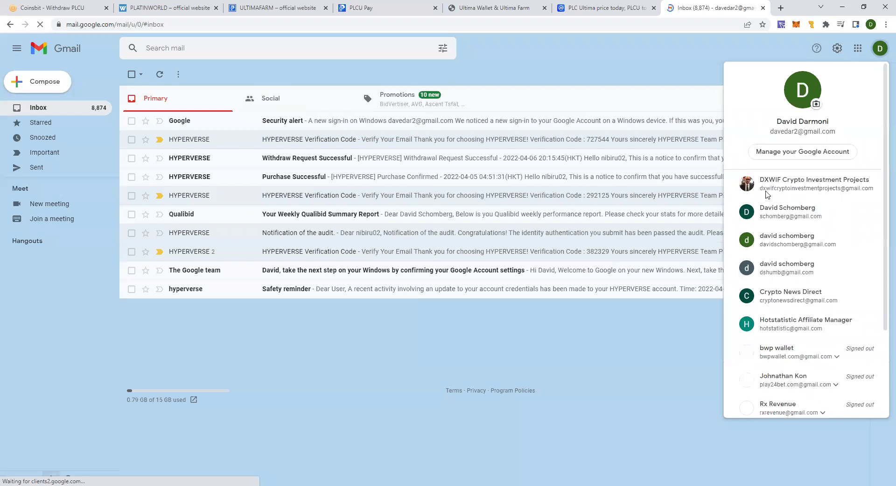
click(768, 216)
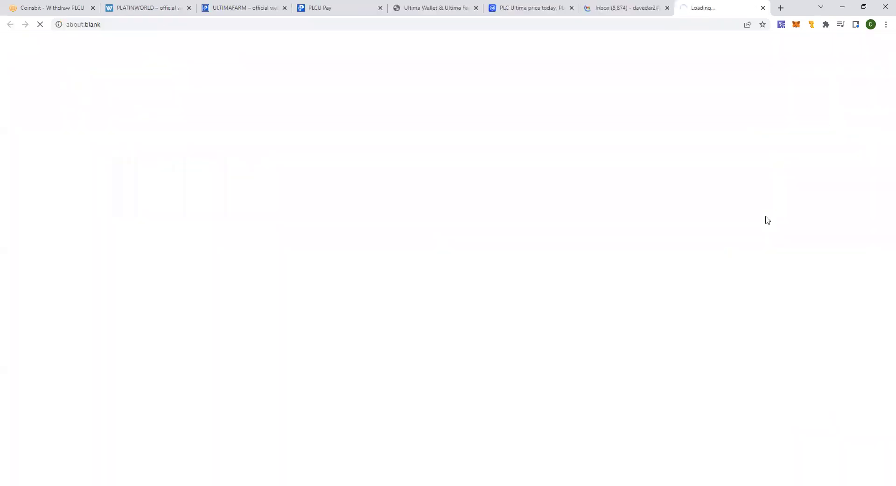
click(668, 8)
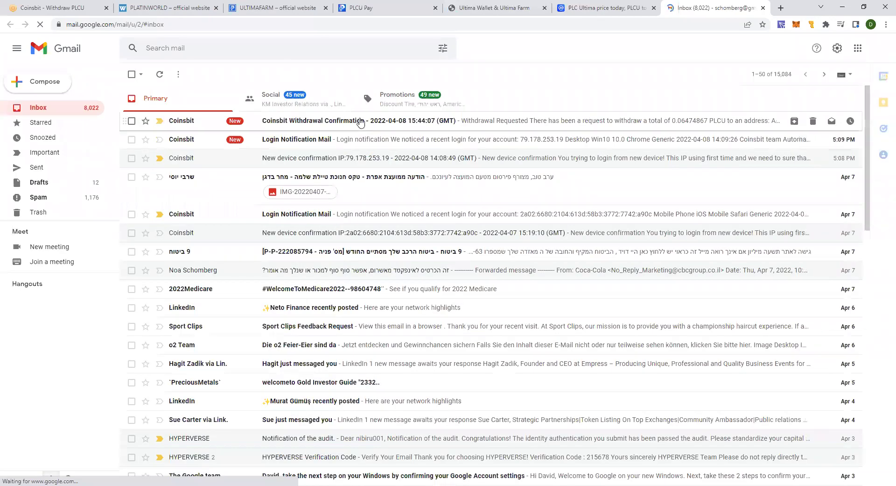
Open the Coinsbit Withdrawal Confirmation email and read off its verification code.
click(360, 120)
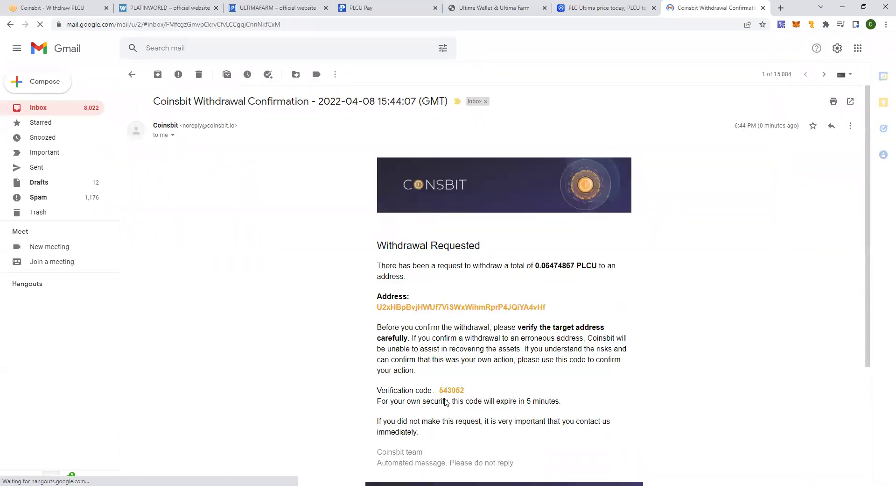
drag(439, 390, 466, 390)
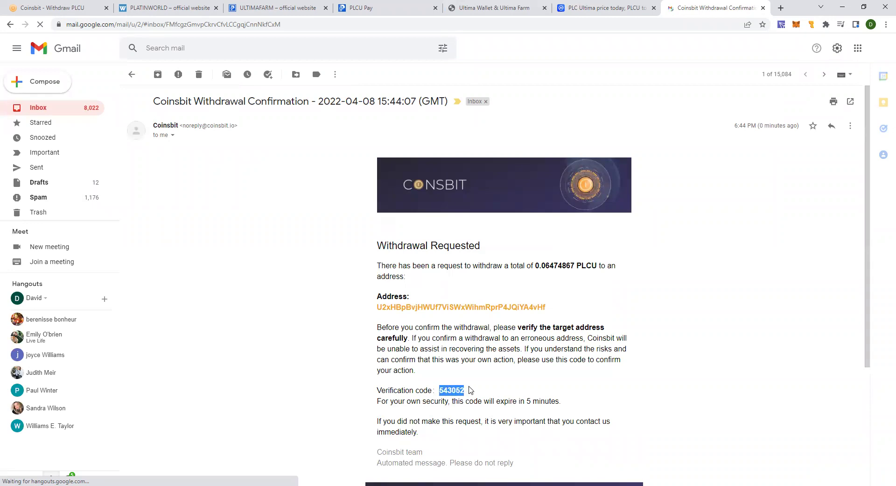
click(549, 320)
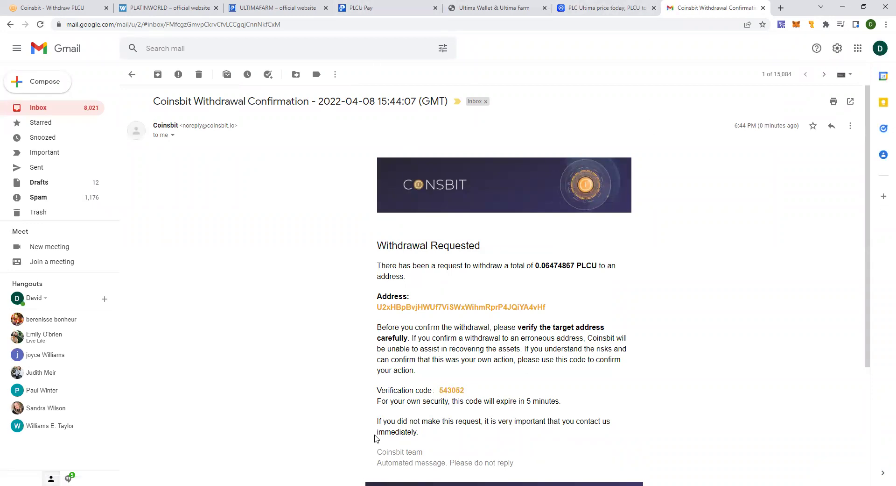
scroll(487, 366, down, 1)
drag(439, 344, 452, 344)
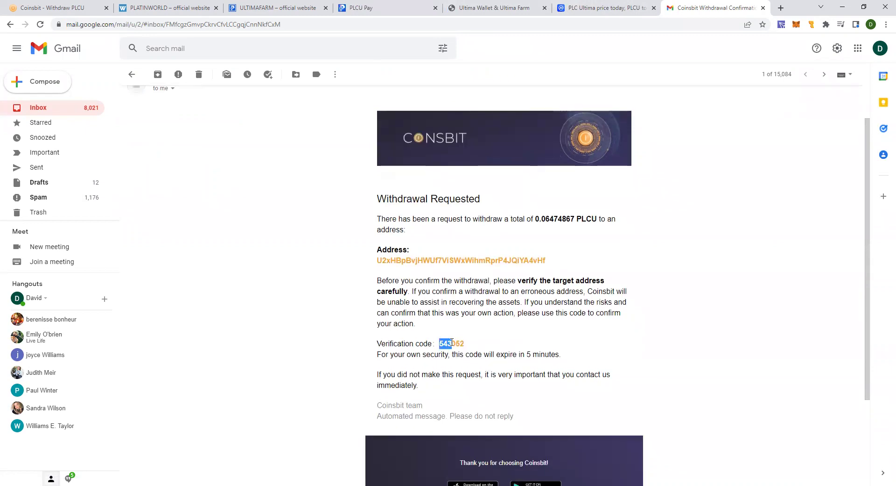
click(605, 6)
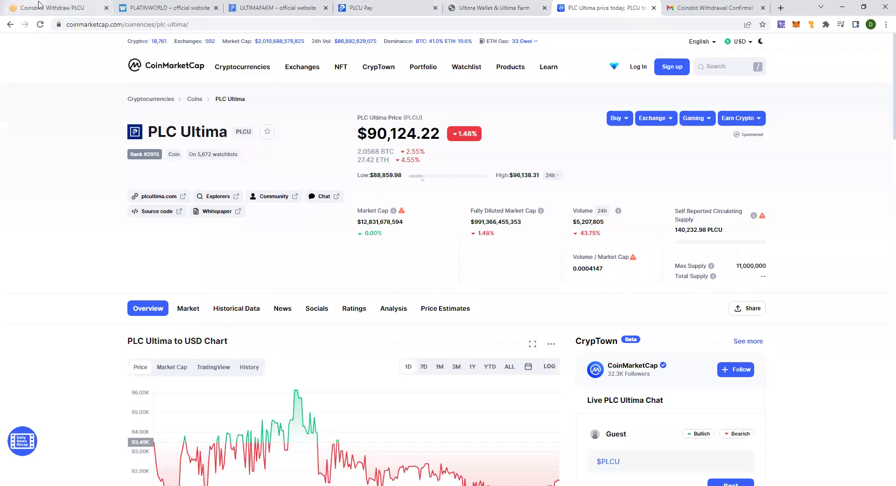
click(40, 7)
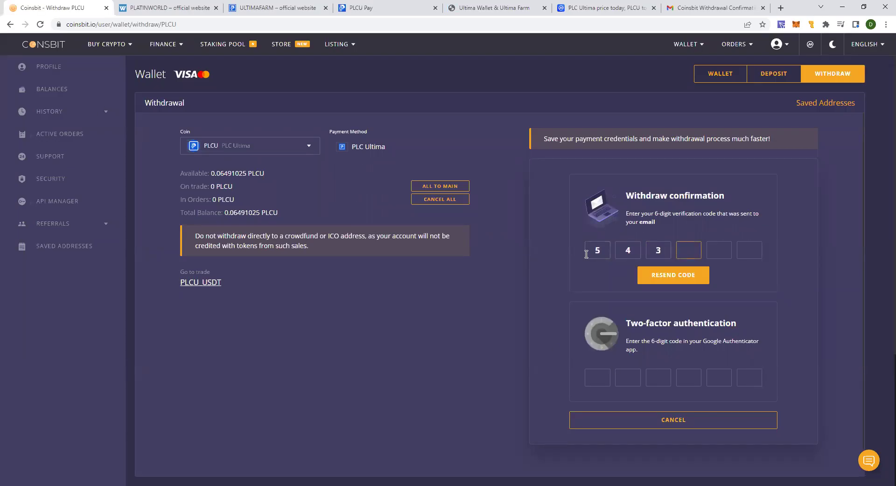
Enter the six-digit emailed code and the Google Authenticator code to confirm the withdrawal.
click(715, 8)
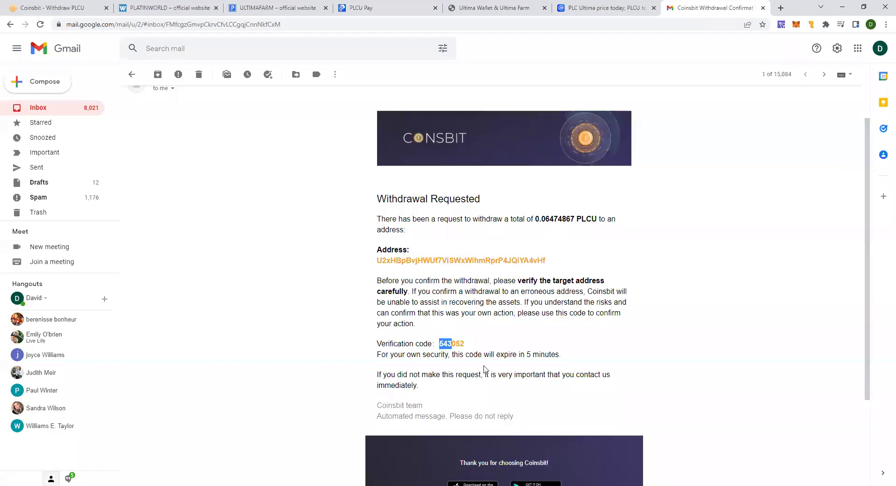
click(39, 5)
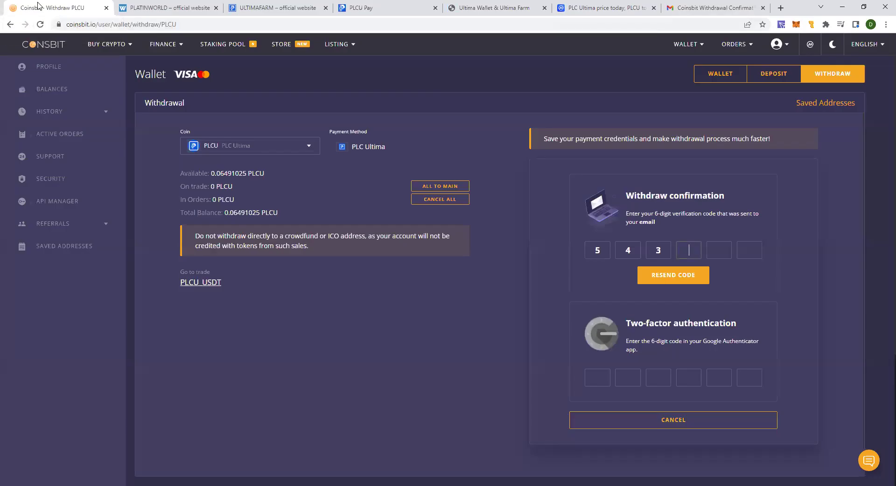
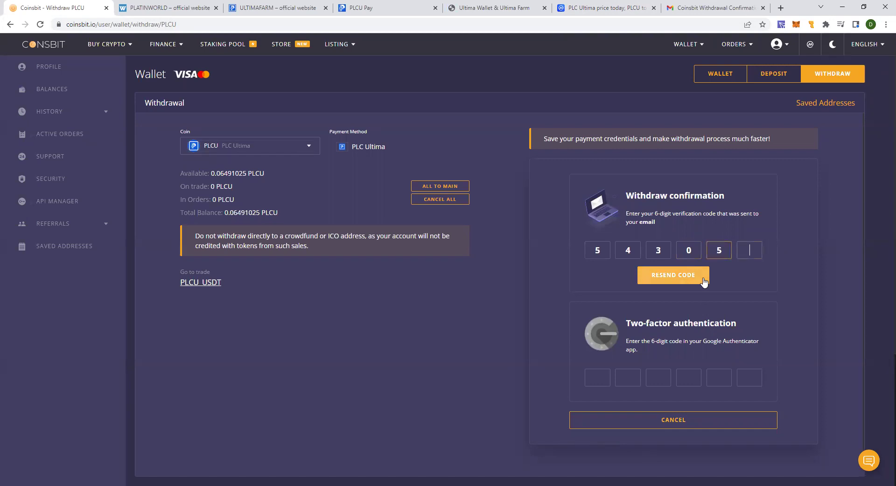
click(600, 376)
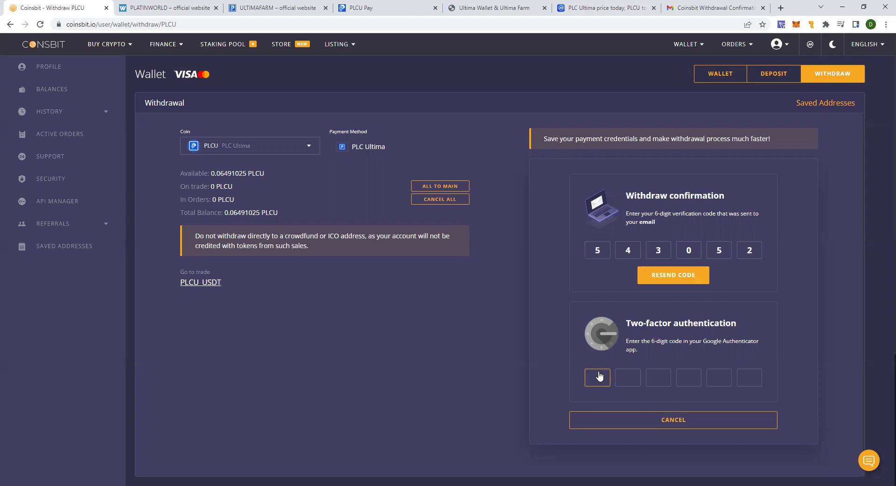
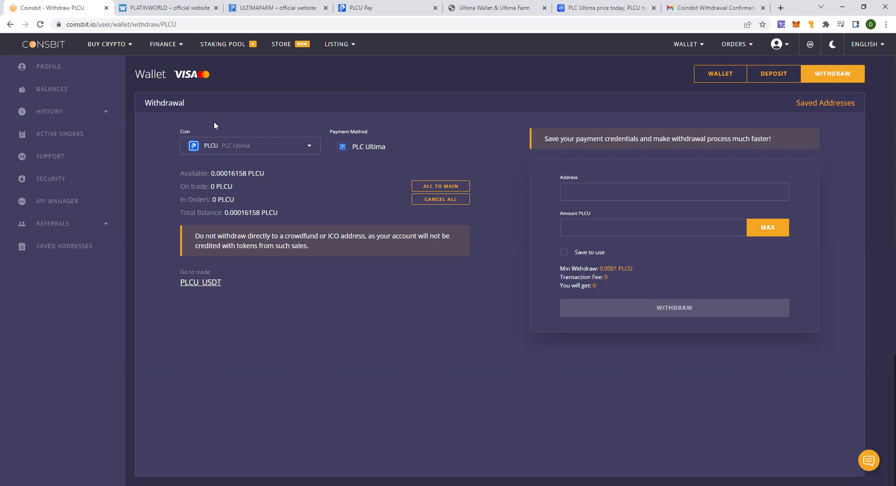
Open Withdrawal history and reload it to see the 0.06474867 PLCU withdrawal still pending.
mouse_move(700, 43)
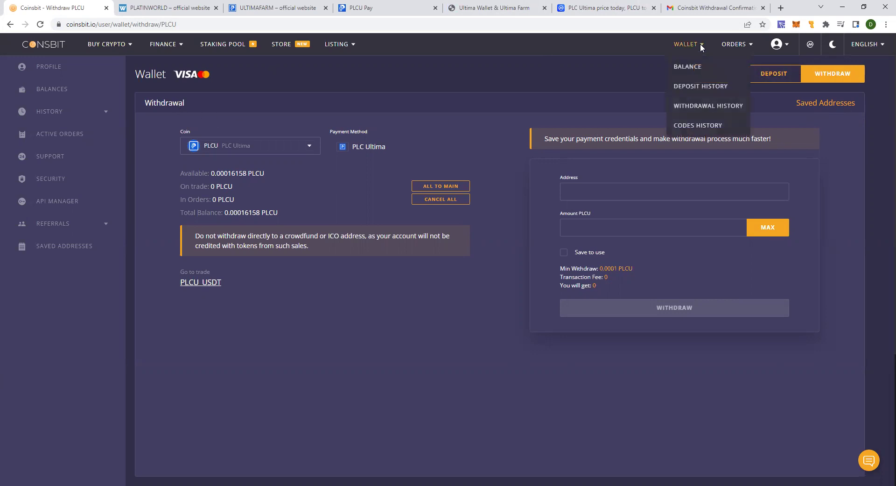
click(697, 108)
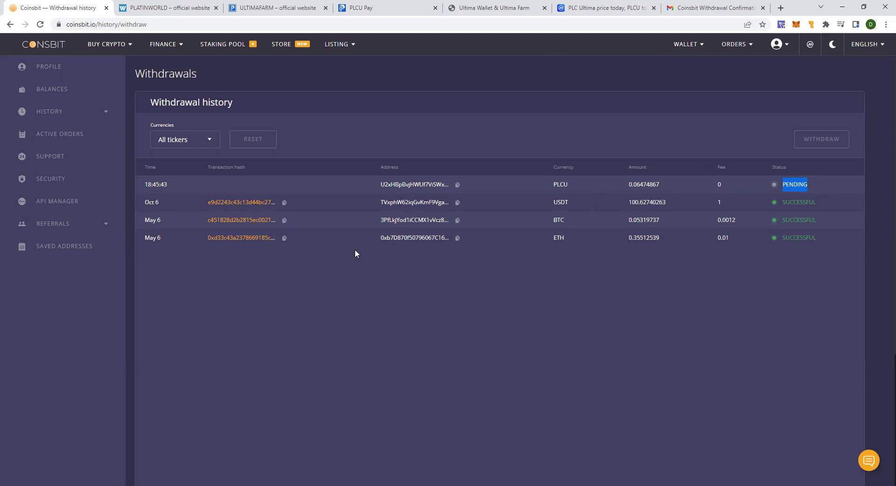
click(40, 25)
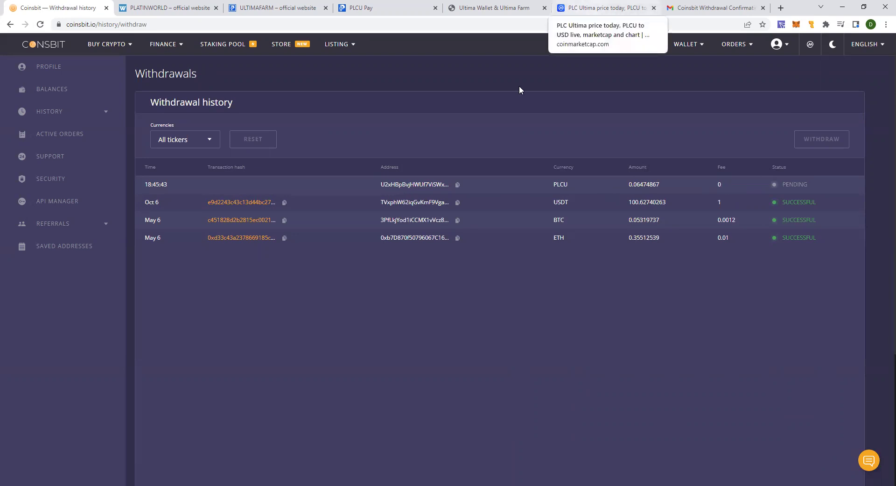
key(ctrl+6)
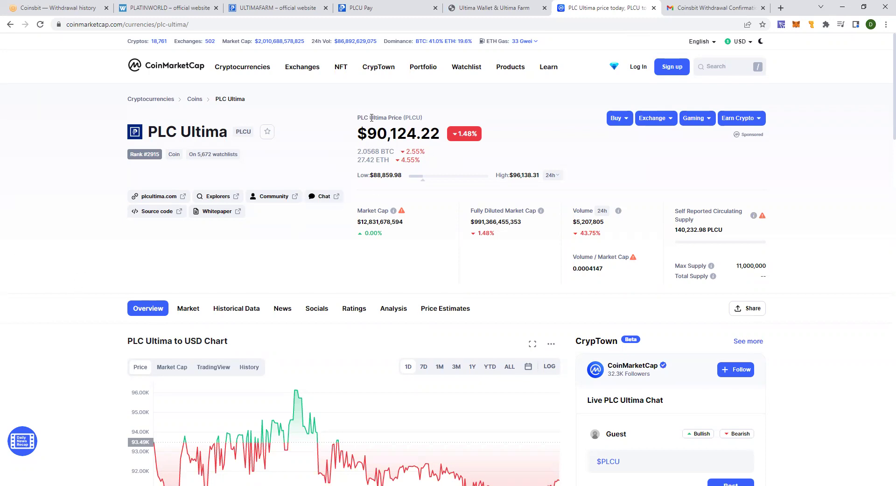
Review the PLC Ultima page's PLCU ticker, current price and coin rank.
scroll(33, 239, down, 4)
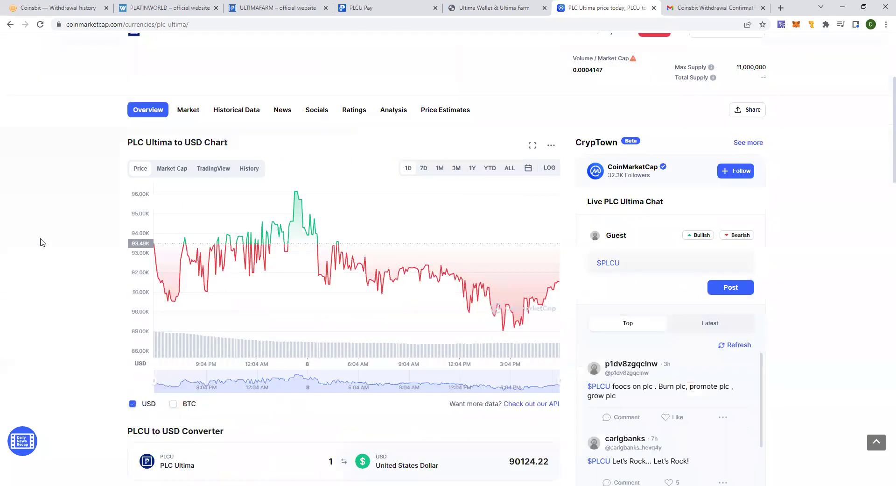
scroll(32, 240, down, 2)
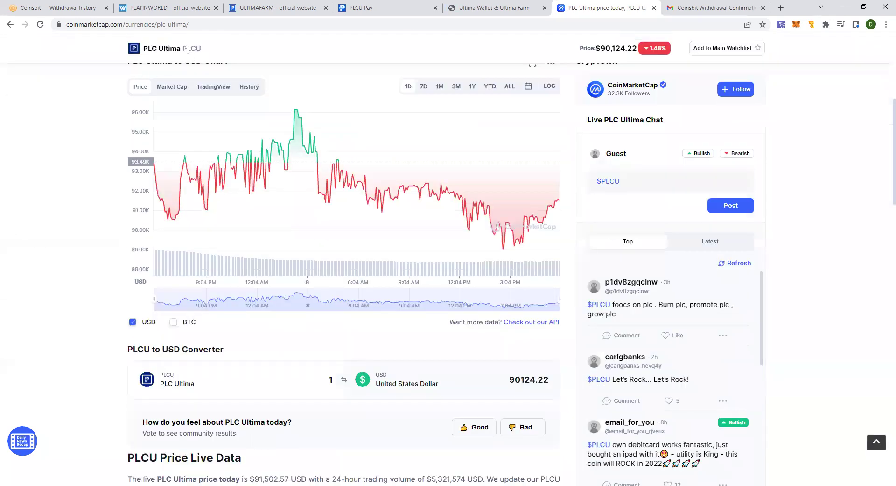
drag(206, 48, 182, 47)
scroll(31, 314, up, 6)
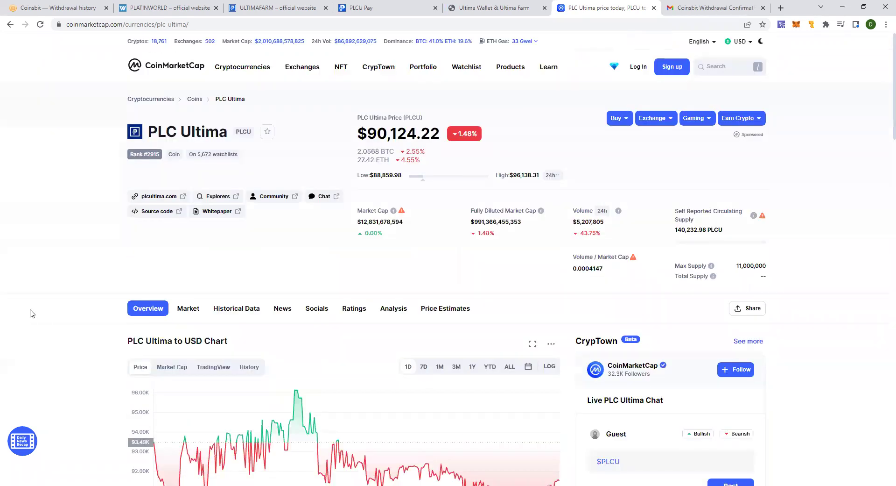
scroll(362, 348, down, 1)
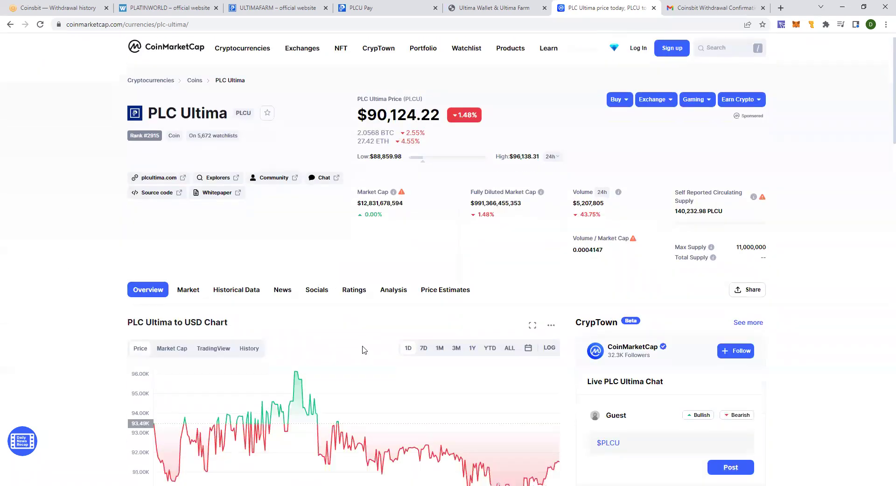
scroll(363, 349, down, 3)
scroll(363, 135, up, 4)
drag(370, 131, 412, 130)
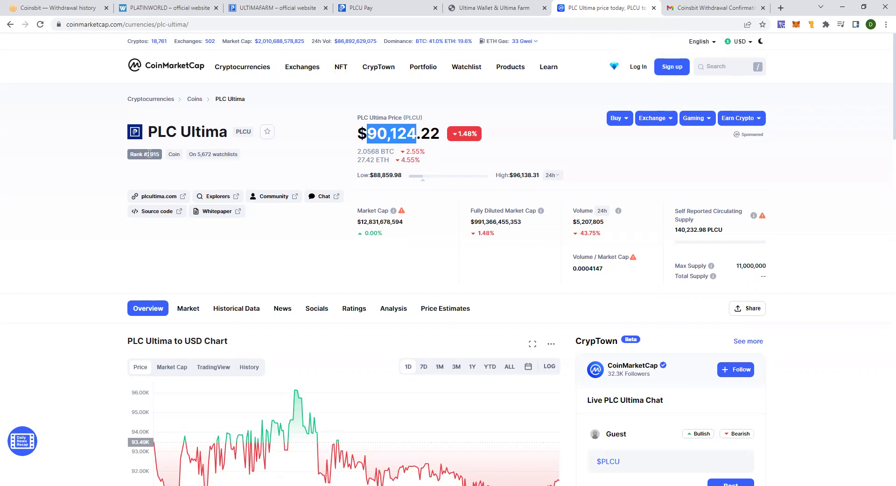
drag(149, 153, 160, 159)
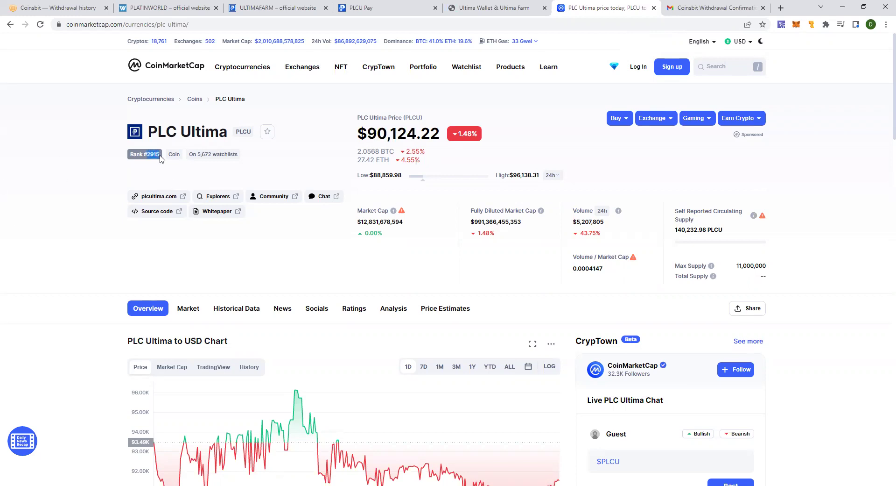
click(75, 190)
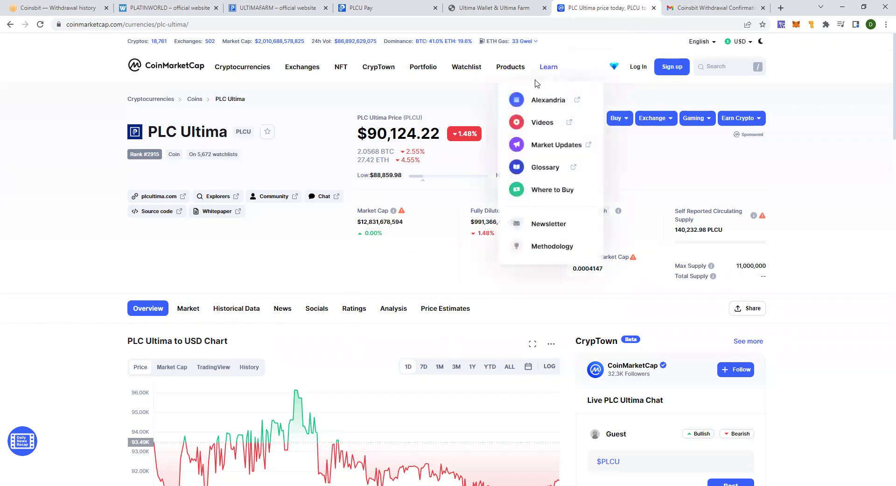
Scroll to the markets list, open the Coinsbit market link, and go back.
scroll(372, 254, down, 3)
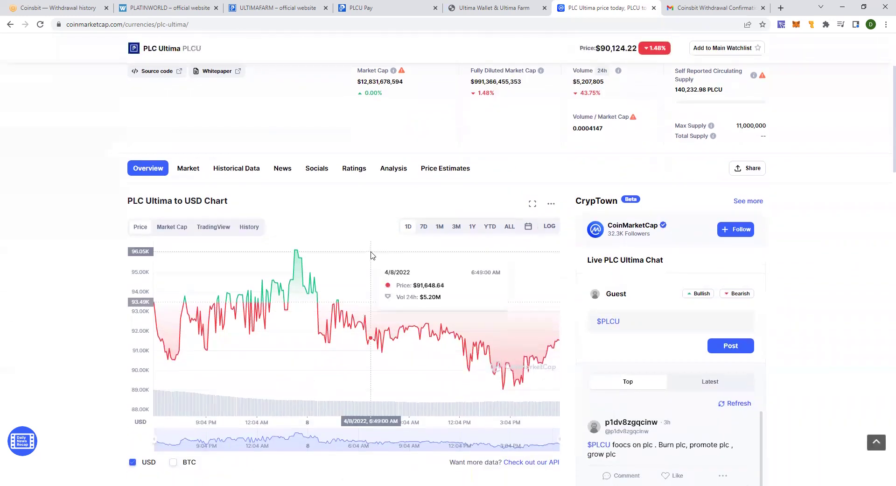
scroll(43, 278, down, 2)
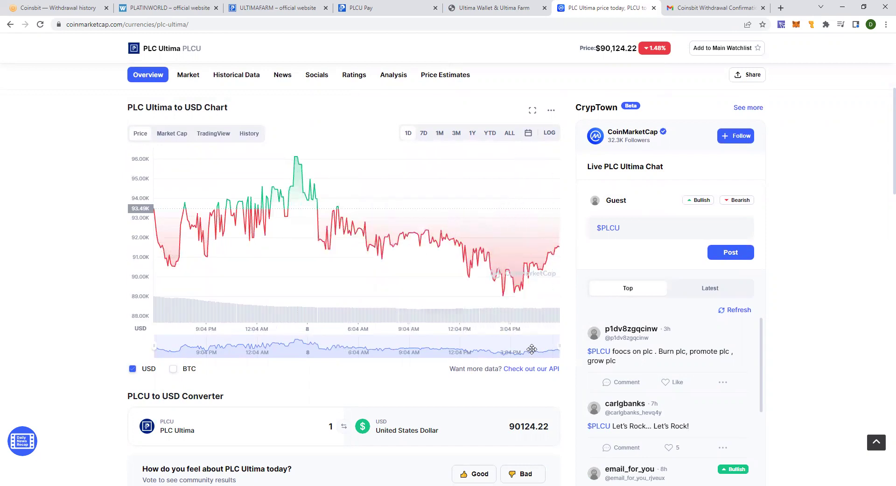
scroll(10, 327, down, 3)
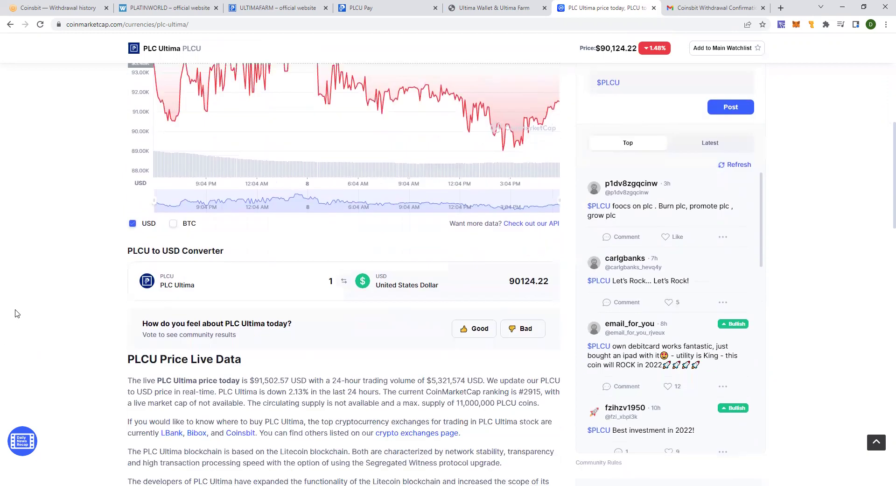
scroll(106, 170, down, 2)
scroll(77, 224, down, 2)
scroll(89, 272, down, 12)
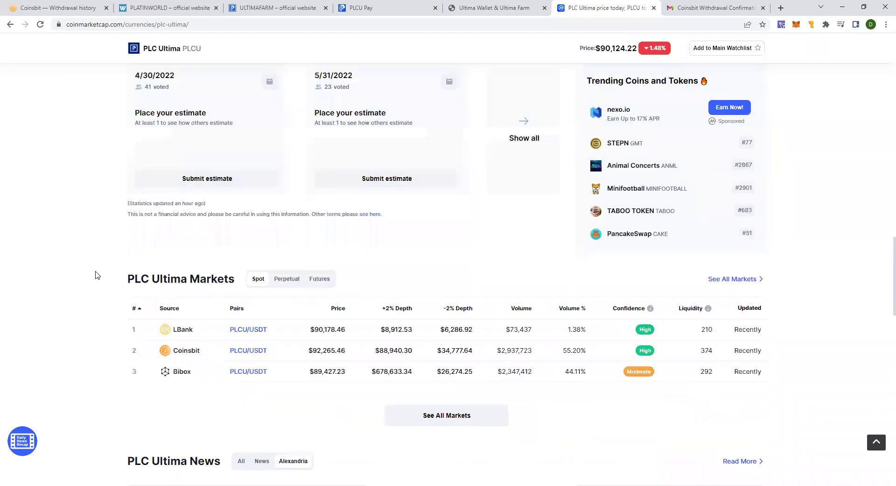
scroll(95, 274, down, 2)
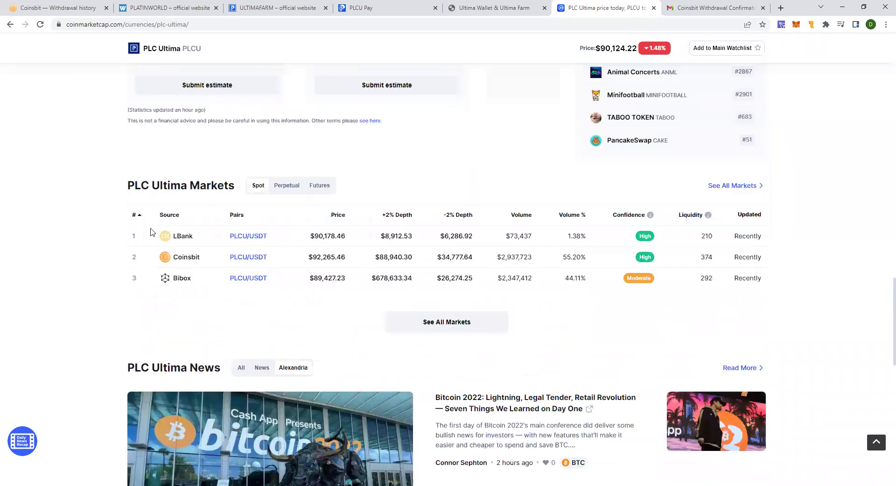
click(179, 261)
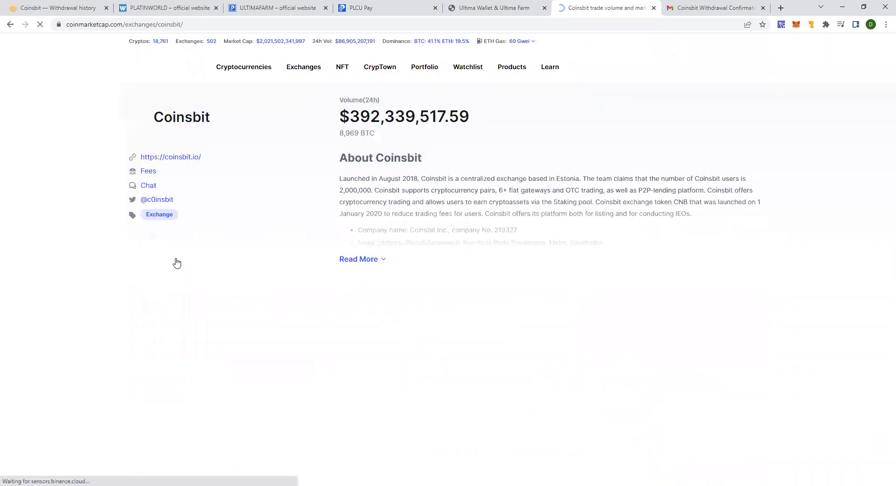
key(alt+Left)
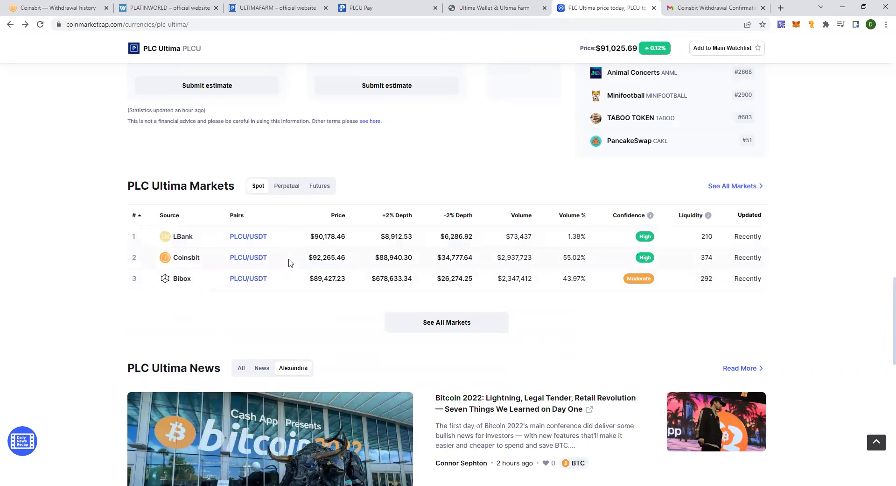
Return to the top of the PLC Ultima page and bring up the PLATINWORLD dashboard.
scroll(290, 262, up, 14)
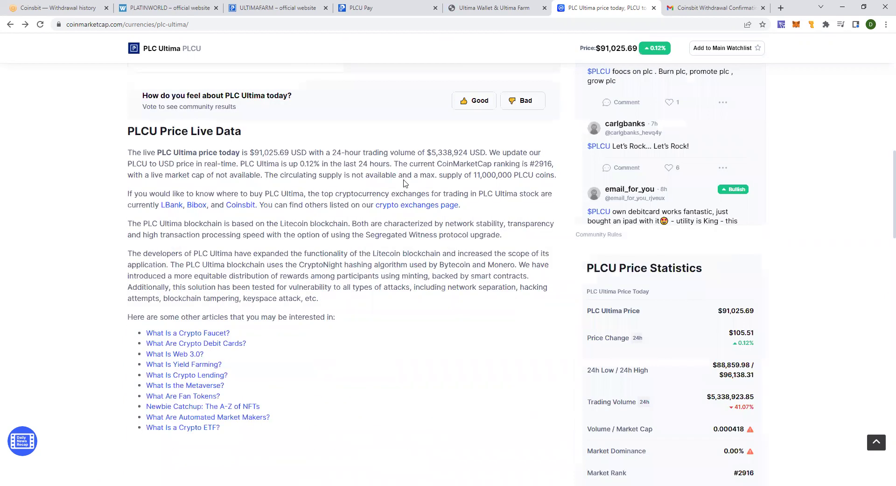
scroll(397, 187, up, 5)
scroll(77, 262, up, 3)
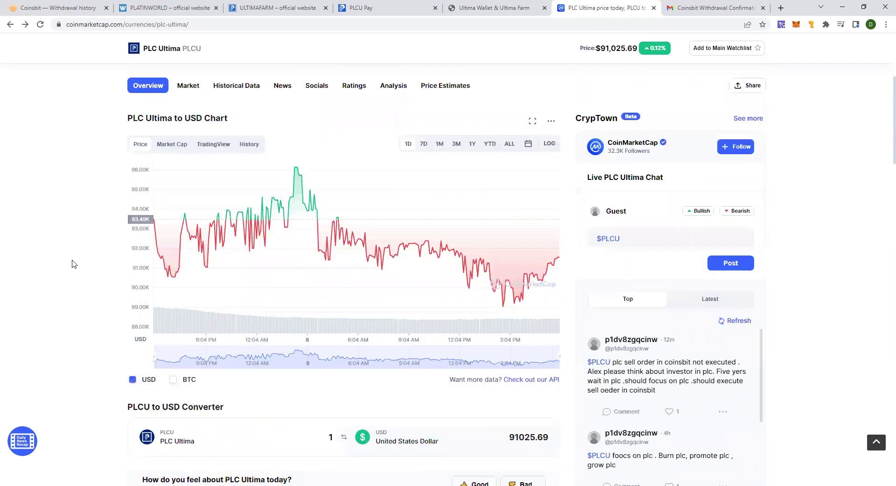
scroll(72, 263, up, 4)
scroll(81, 245, up, 1)
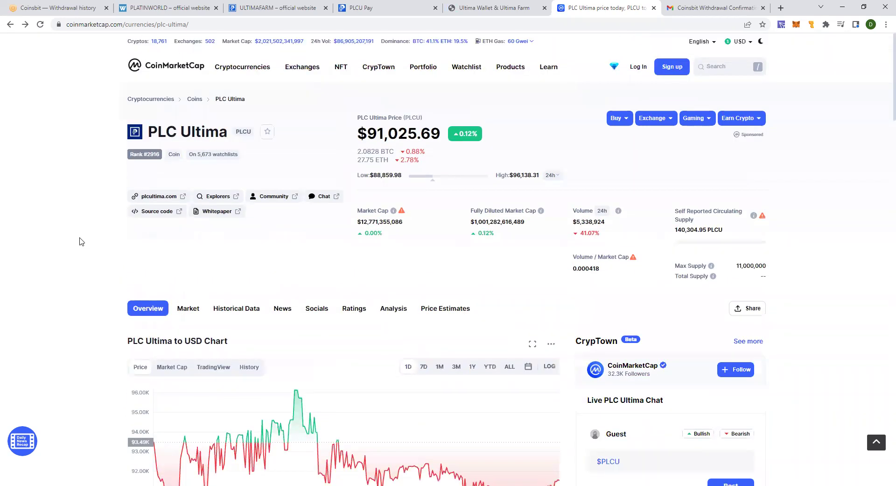
click(154, 9)
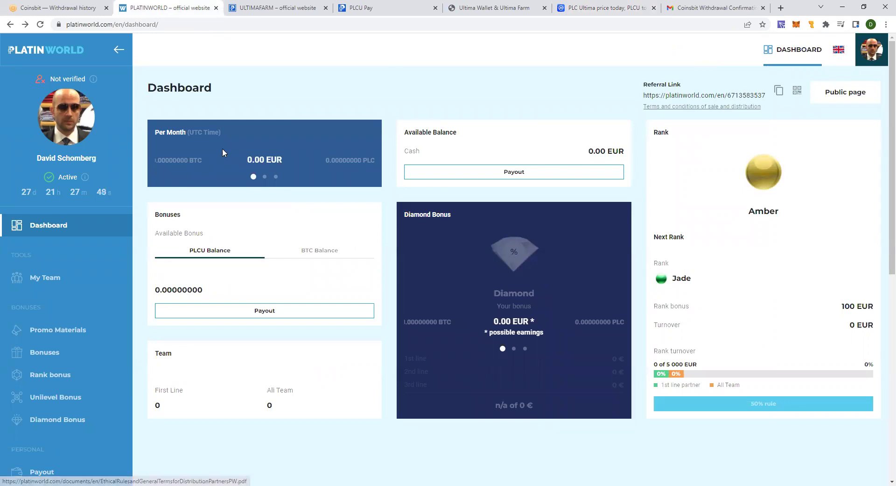
Reload Coinsbit's withdrawal history, confirming the 0.06474867 PLCU withdrawal is still PENDING.
click(11, 7)
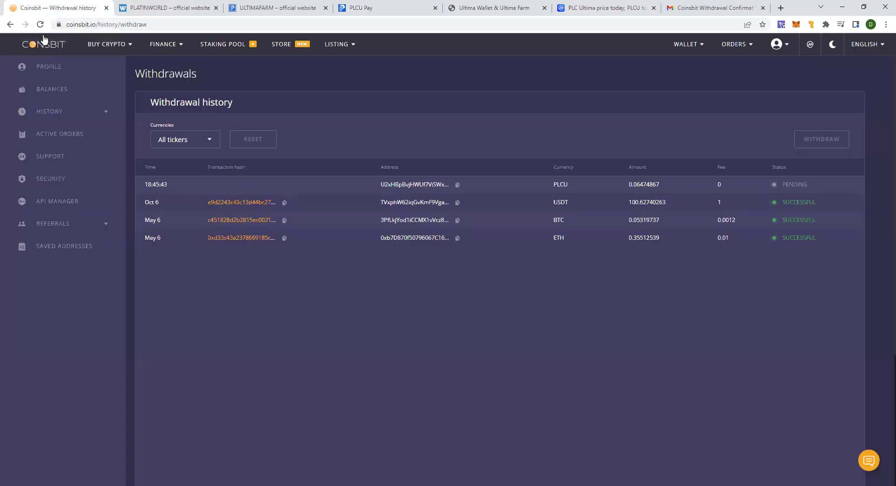
click(41, 24)
drag(808, 184, 781, 187)
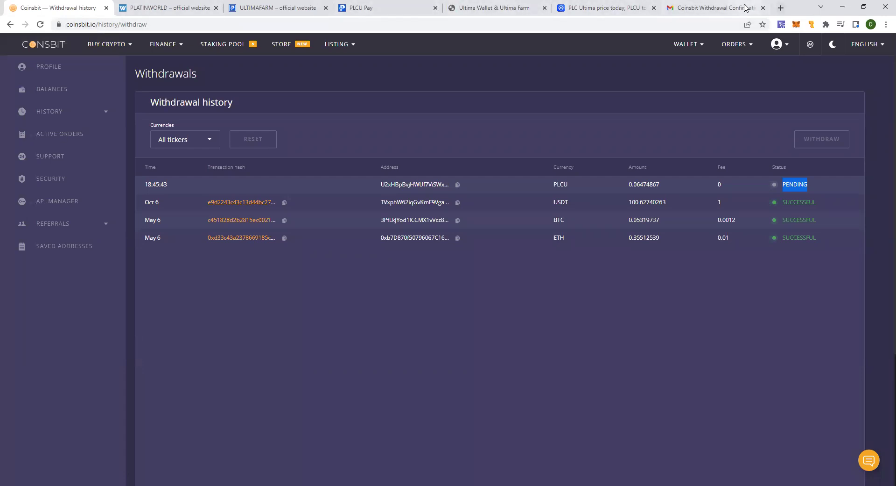
click(727, 8)
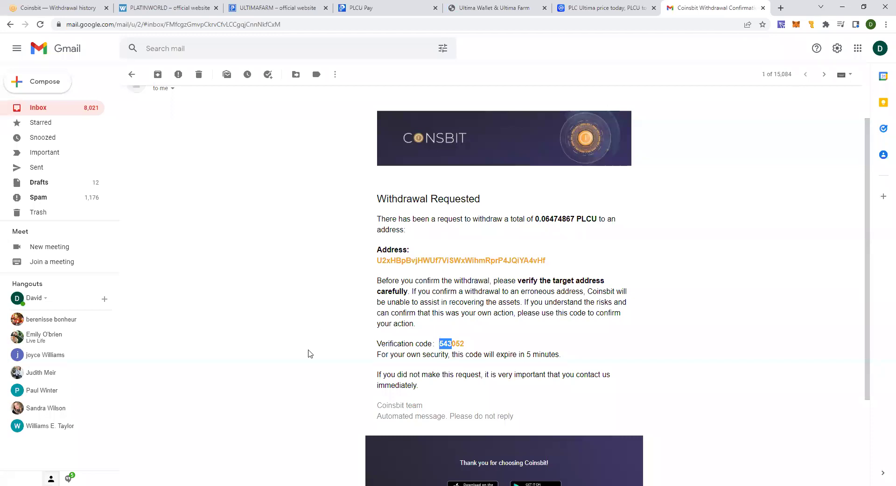
Close the Gmail confirmation email and bring up the Ultima Wallet & Ultima Farm set-up guide PDF.
scroll(320, 221, up, 1)
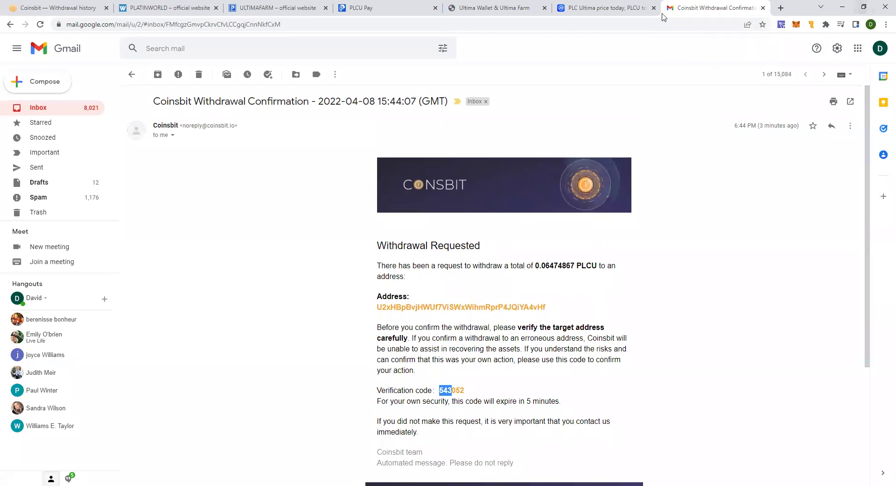
click(763, 9)
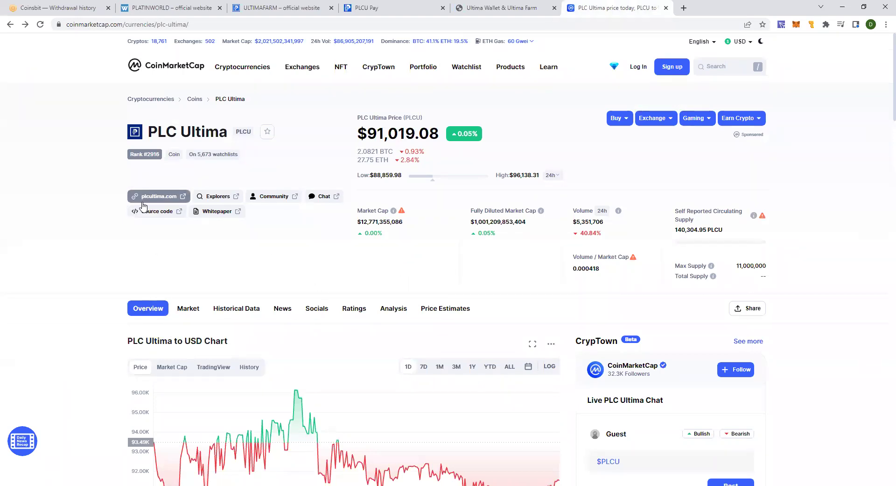
scroll(85, 245, down, 1)
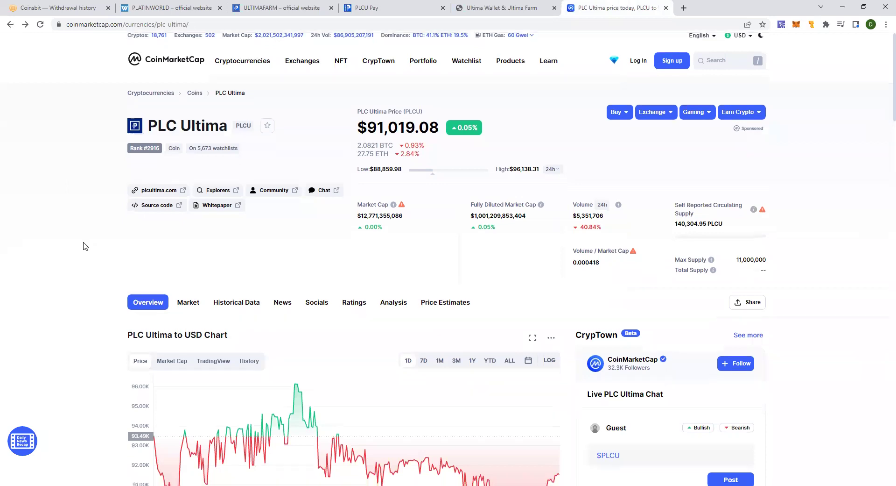
scroll(83, 246, down, 3)
click(448, 5)
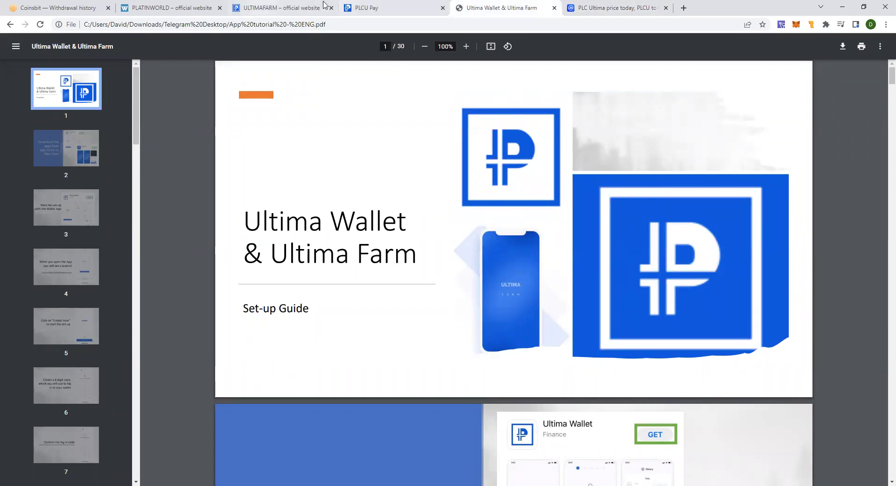
Move from the PLATINWORLD dashboard to the Ultima Farm minters page.
click(211, 8)
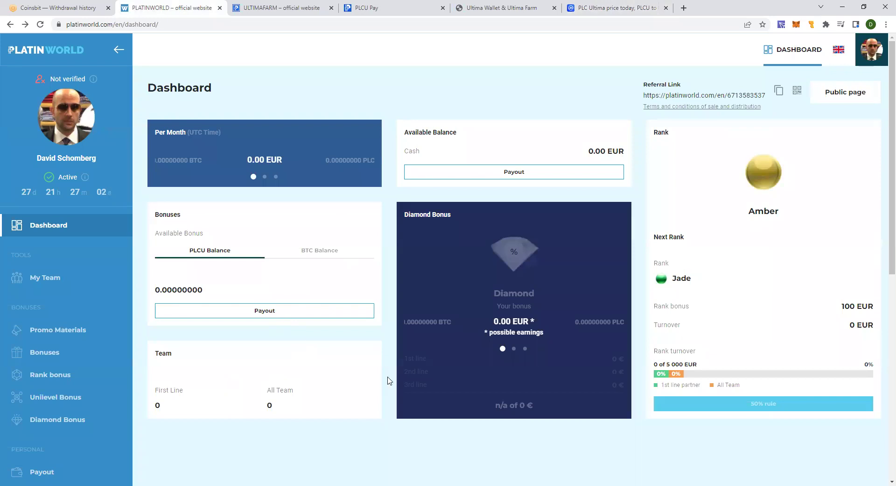
scroll(392, 380, down, 5)
scroll(399, 383, up, 4)
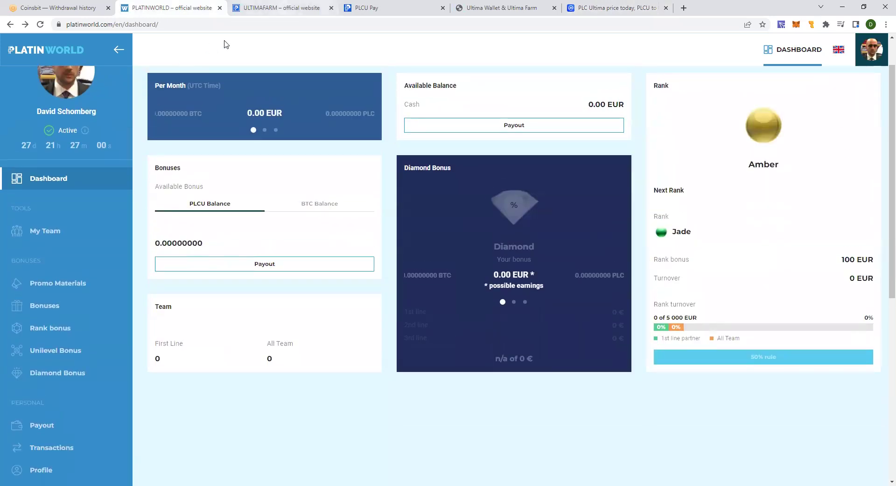
key(ctrl+Tab)
scroll(49, 289, up, 8)
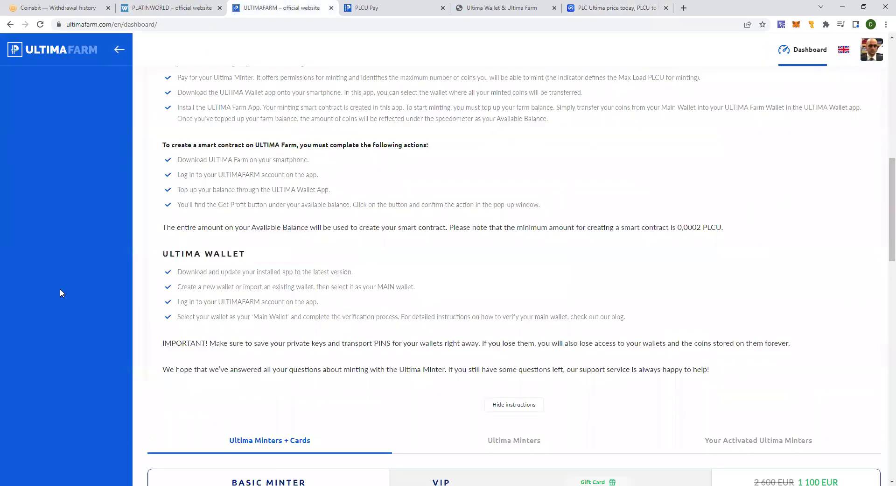
scroll(61, 280, up, 10)
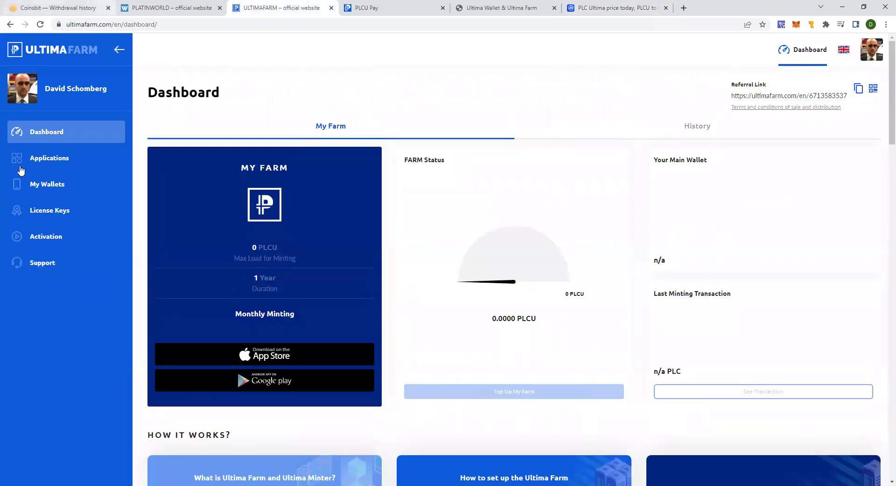
Check My Wallets and the Ultima Farm dashboard, which still shows 0 PLCU max load.
click(55, 184)
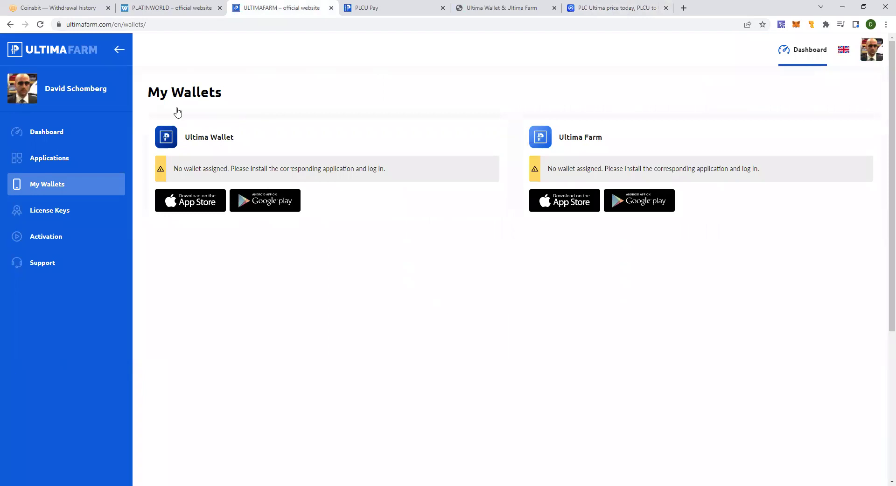
click(62, 132)
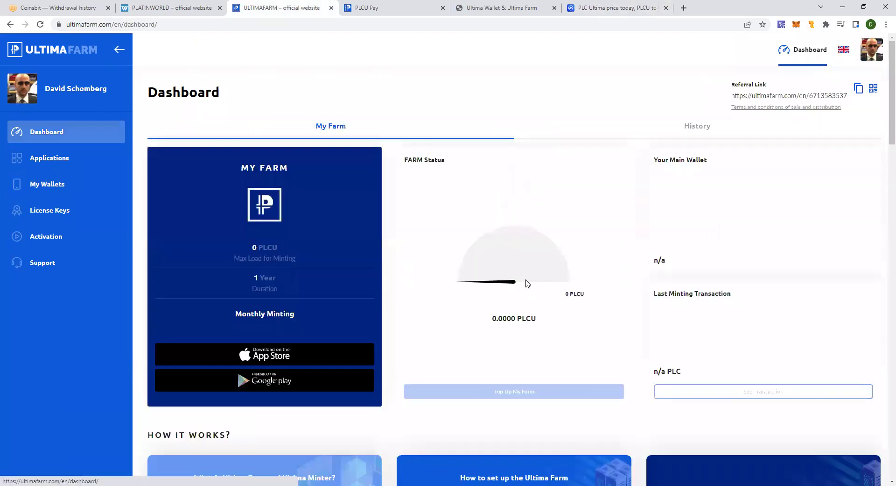
scroll(527, 283, down, 8)
scroll(530, 259, up, 5)
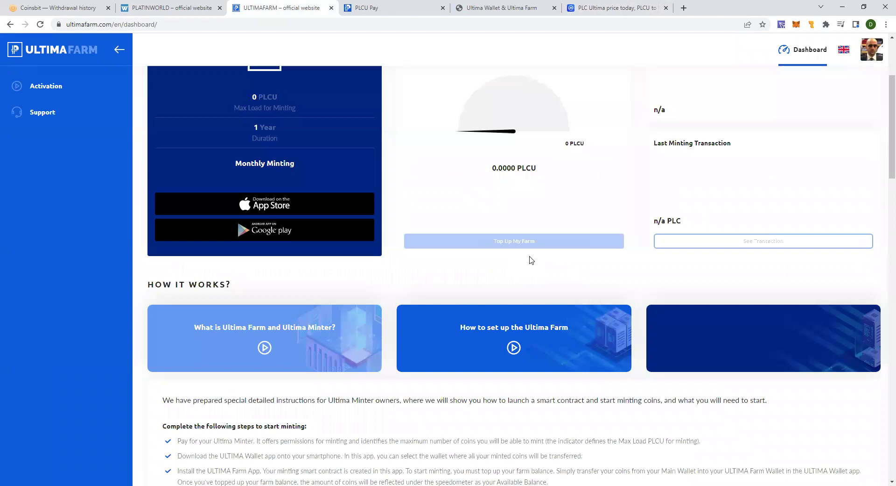
scroll(530, 259, down, 2)
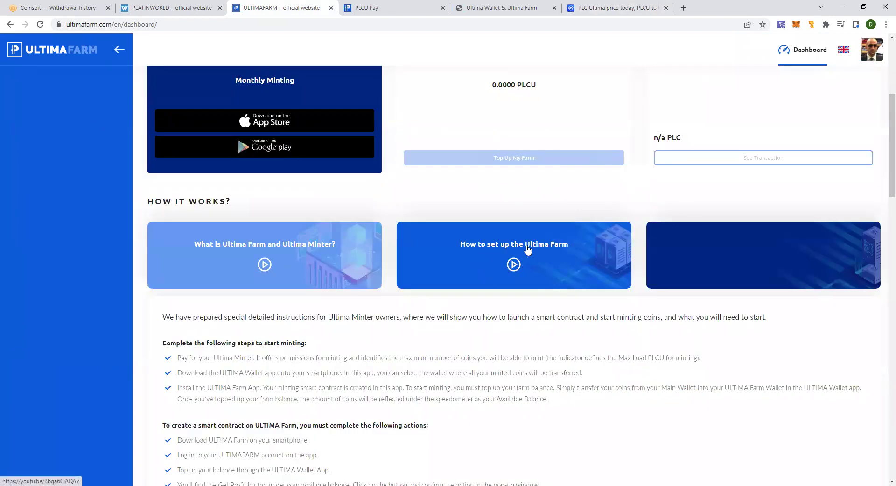
scroll(514, 252, up, 5)
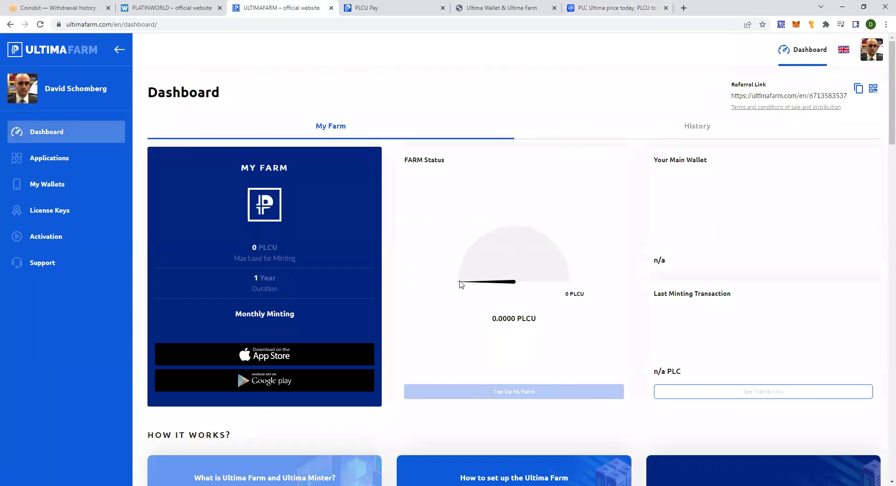
click(392, 7)
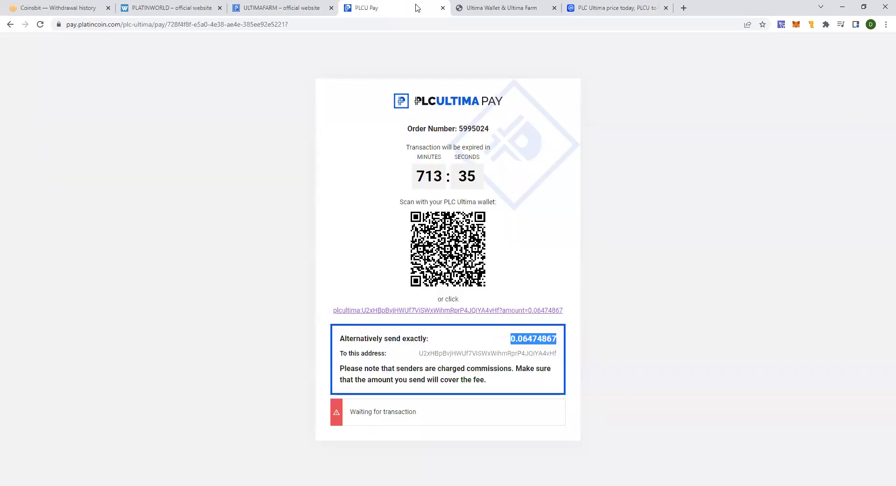
Switch from PLCU Pay to the Ultima Wallet & Ultima Farm set-up guide PDF tab.
key(ctrl+Tab)
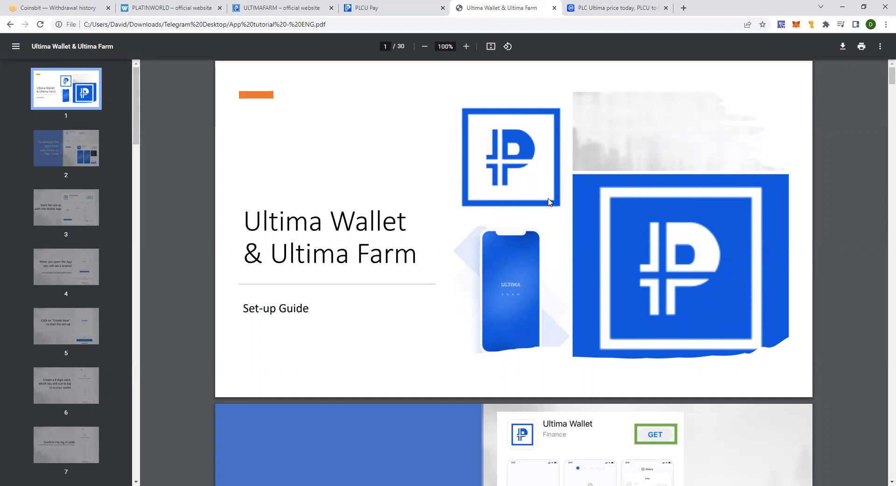
Page through the set-up guide PDF, return to page 1 of 30, then bring up PLCU Pay.
scroll(550, 201, down, 10)
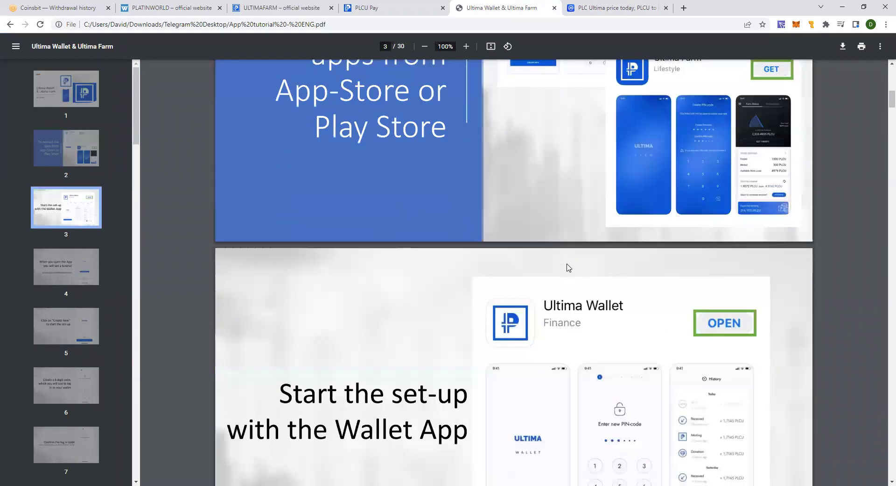
scroll(569, 267, down, 10)
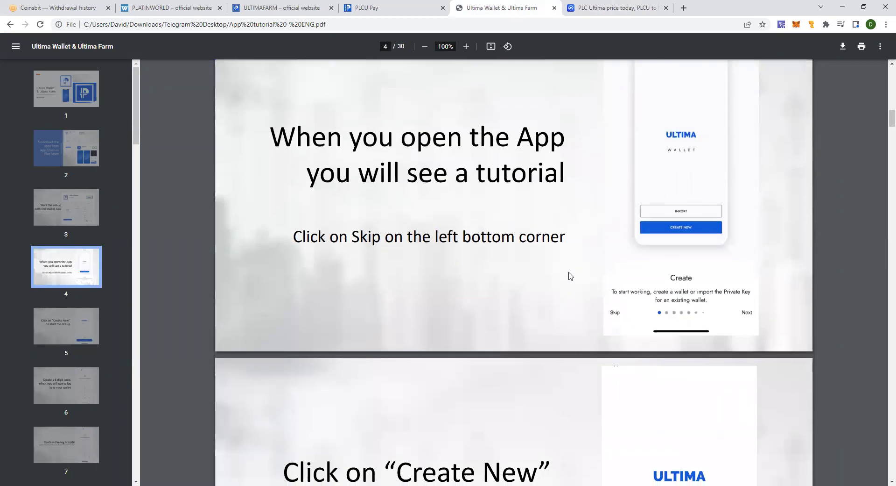
scroll(514, 302, down, 7)
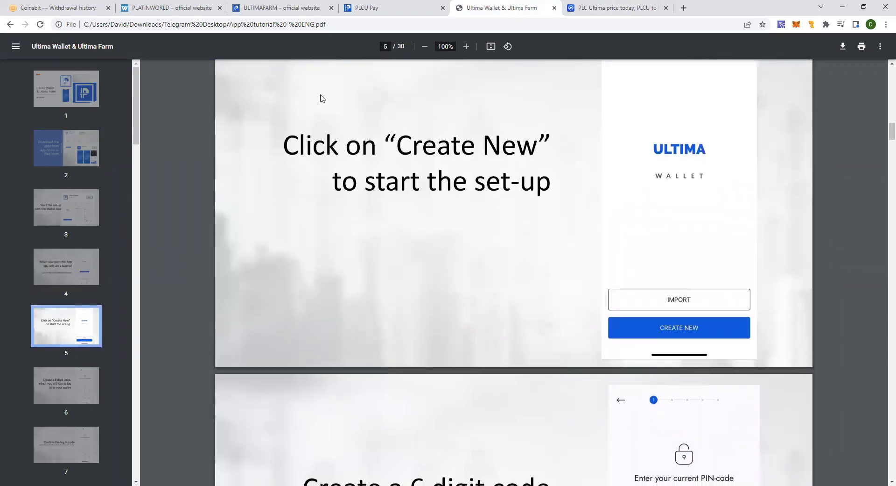
scroll(392, 316, down, 3)
scroll(392, 317, down, 10)
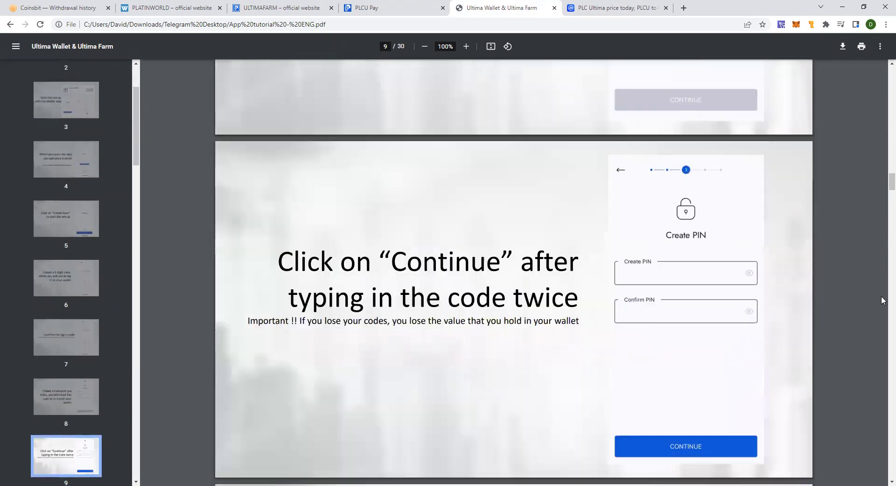
drag(889, 183, 884, 474)
key(Page_Down)
key(Home)
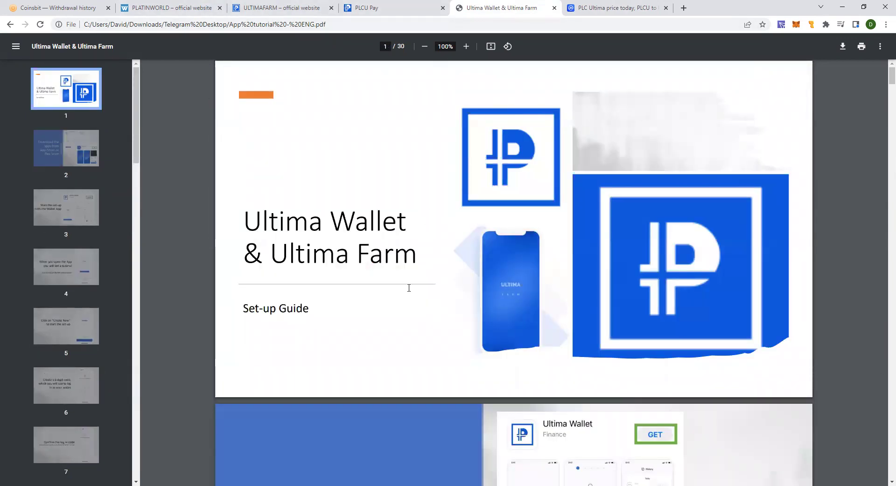
click(417, 7)
On the Ultima Farm dashboard, play the How to set up the Ultima Farm video, then close it.
key(ctrl+shift+Tab)
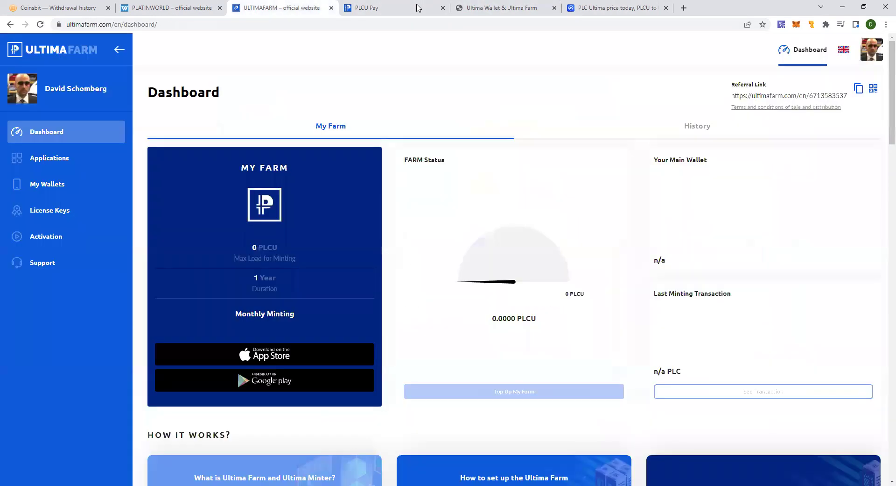
scroll(404, 275, down, 6)
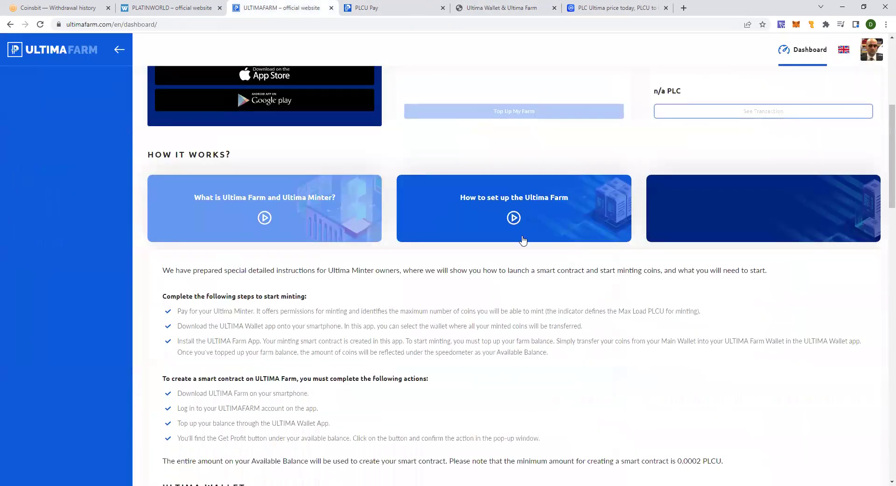
click(514, 218)
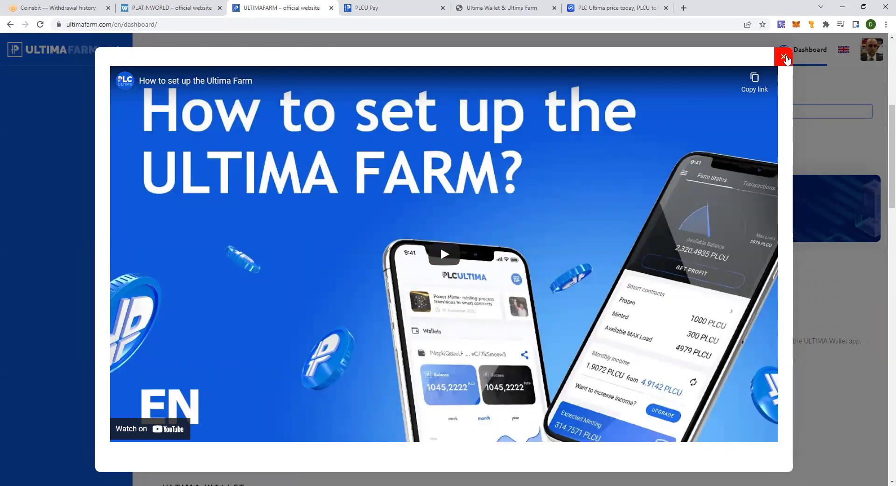
click(791, 58)
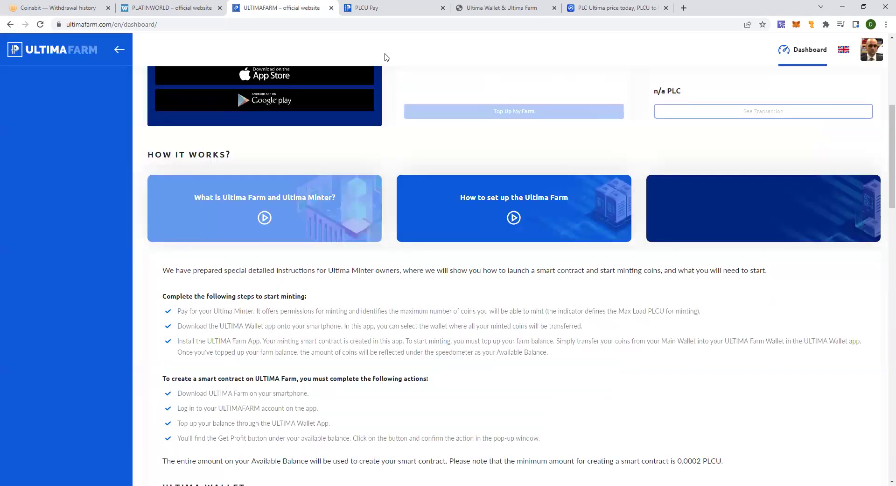
Check the PLCU Pay page and set-up guide PDF, then return to Coinsbit's withdrawal history.
click(380, 6)
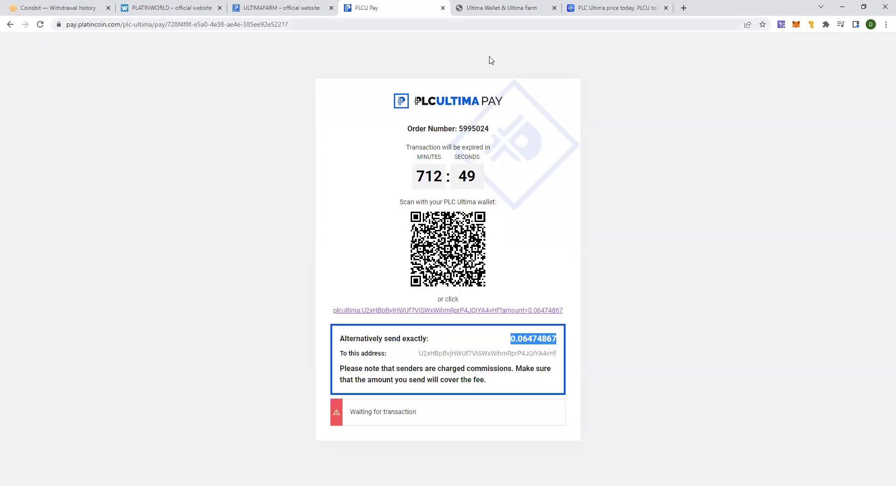
key(ctrl+Tab)
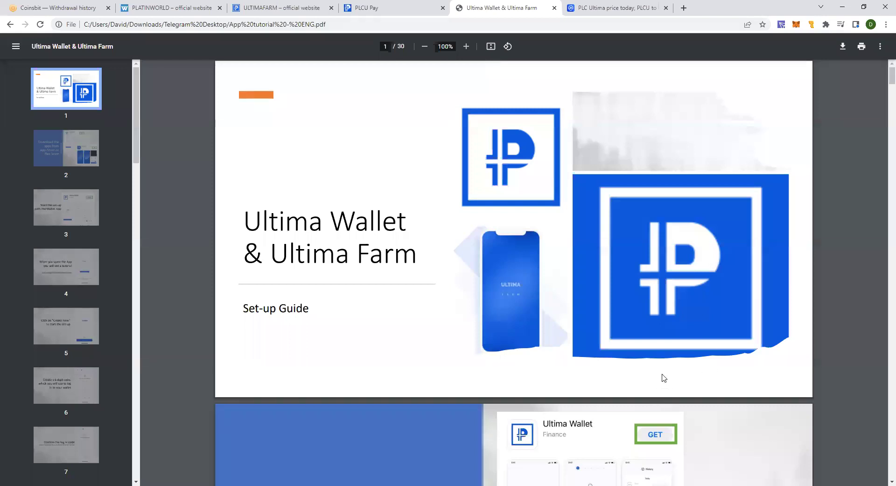
scroll(664, 378, down, 12)
scroll(385, 202, up, 4)
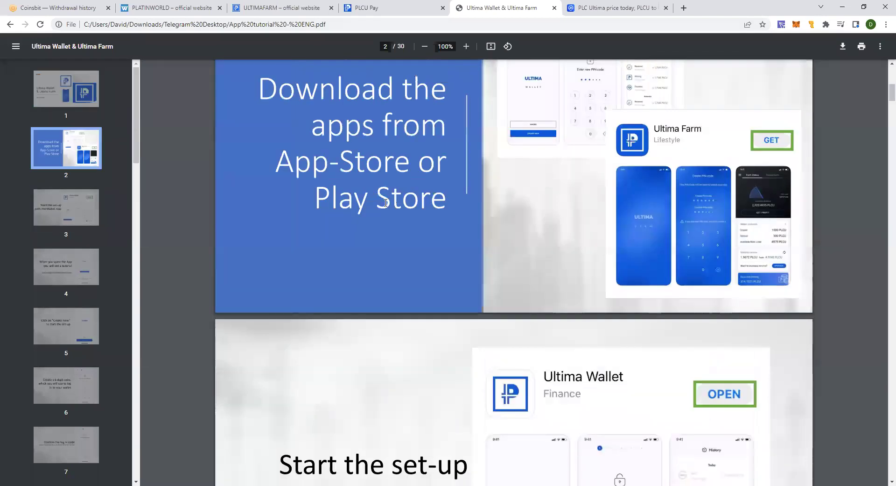
scroll(385, 203, up, 8)
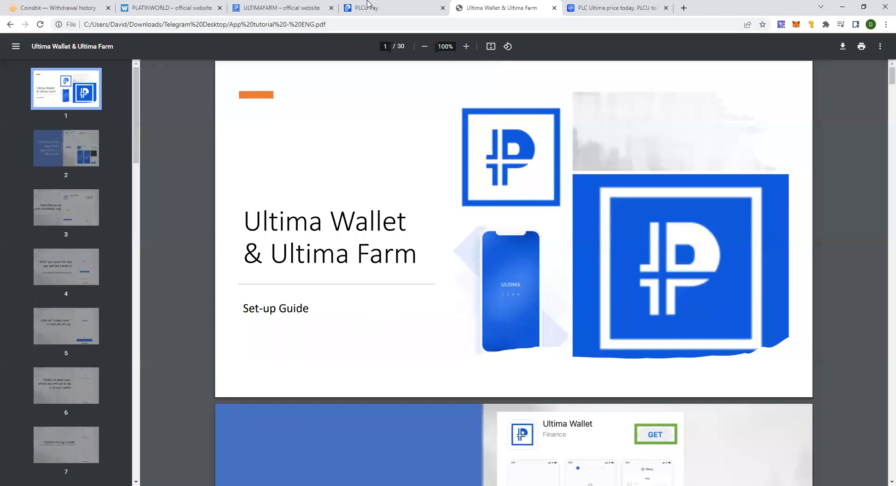
click(61, 10)
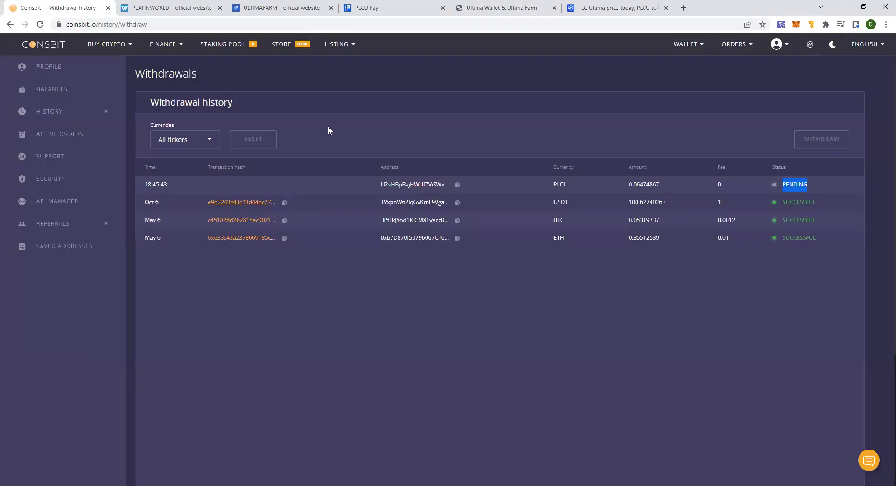
Reload Coinsbit's withdrawal history and open the pending PLCU withdrawal in the block explorer.
click(40, 26)
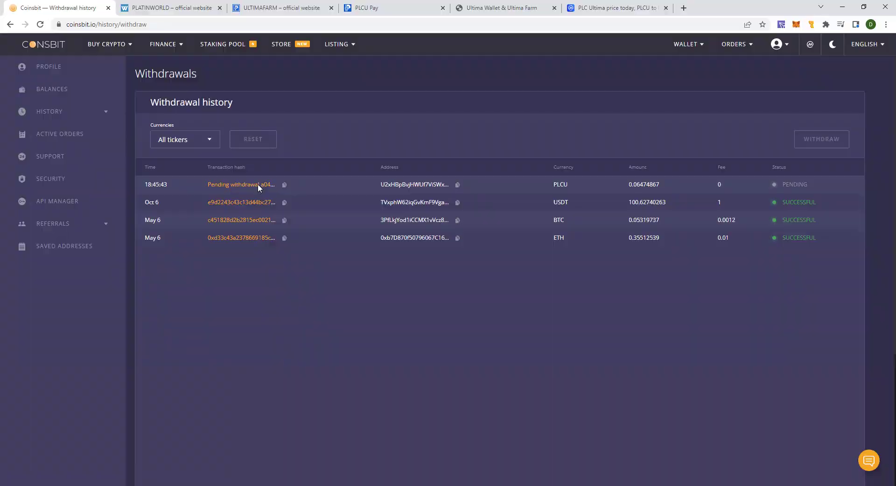
click(259, 185)
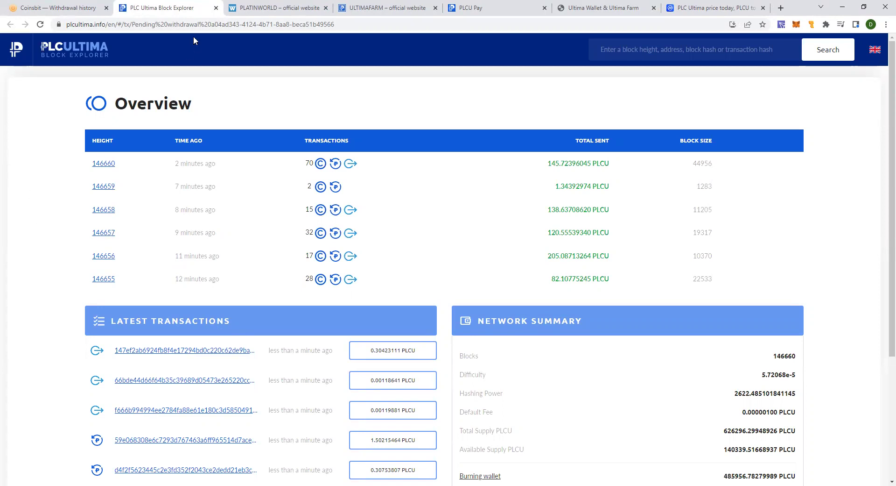
Reload the PLC Ultima Block Explorer, review recent blocks and latest transactions, then close its tab.
click(41, 25)
scroll(7, 243, down, 3)
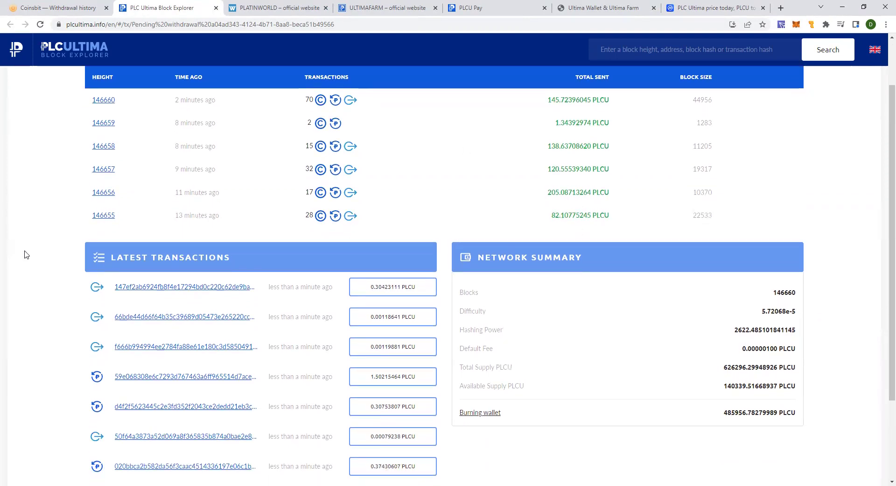
scroll(36, 262, down, 1)
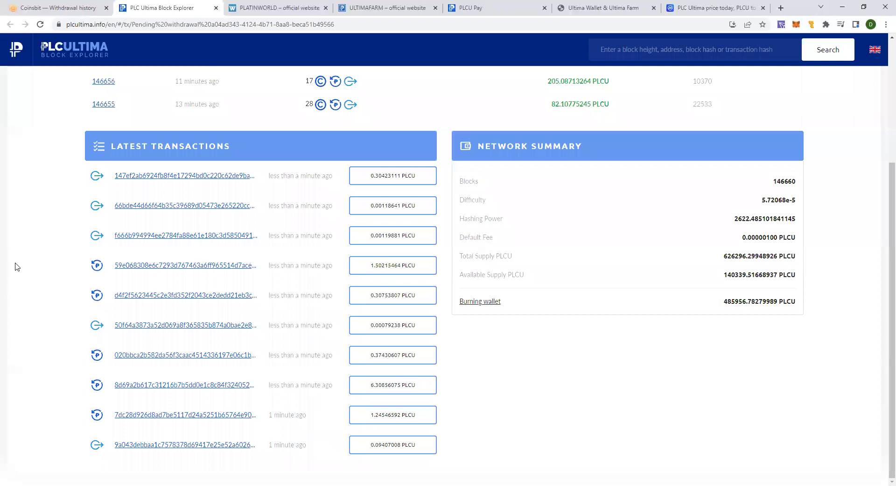
scroll(66, 242, up, 4)
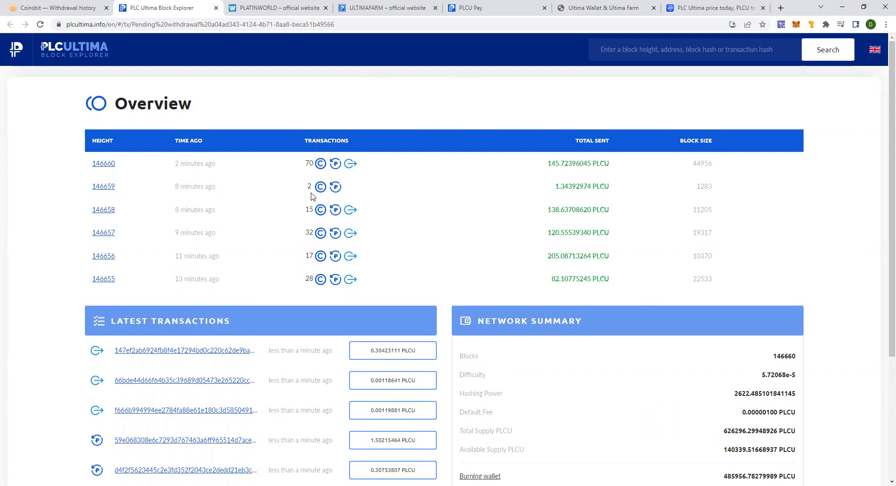
scroll(275, 224, down, 4)
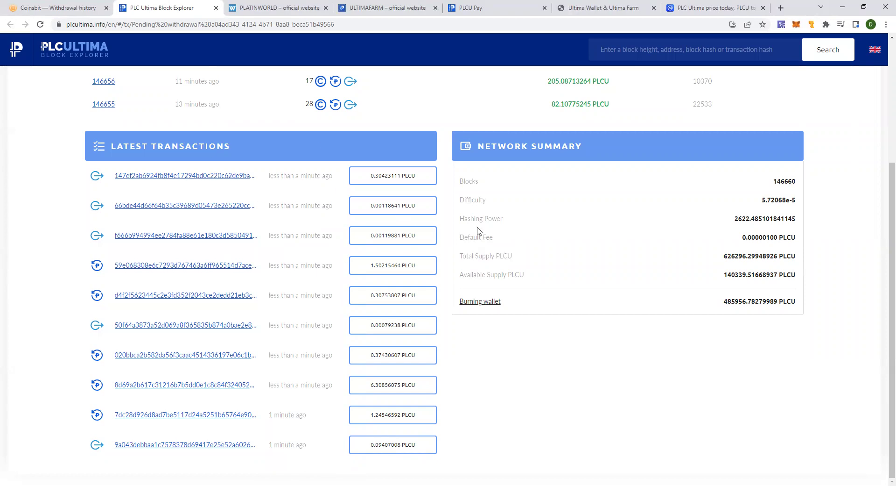
scroll(495, 235, up, 3)
scroll(513, 237, up, 1)
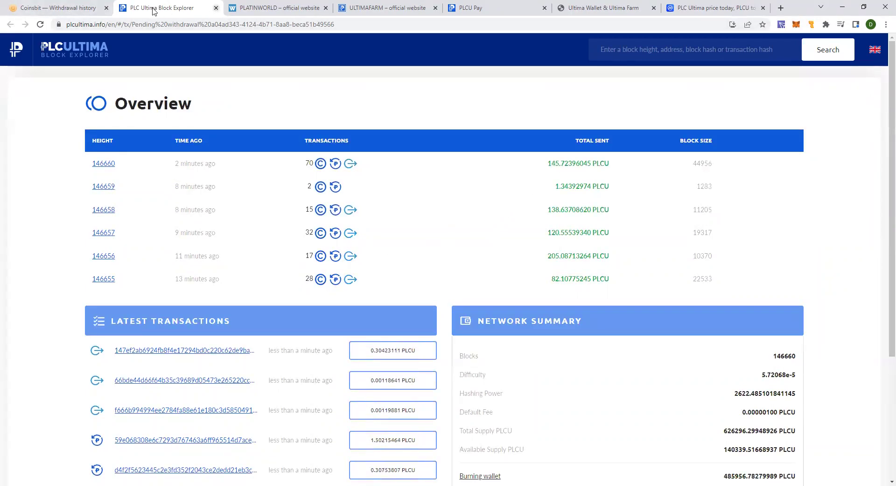
click(216, 7)
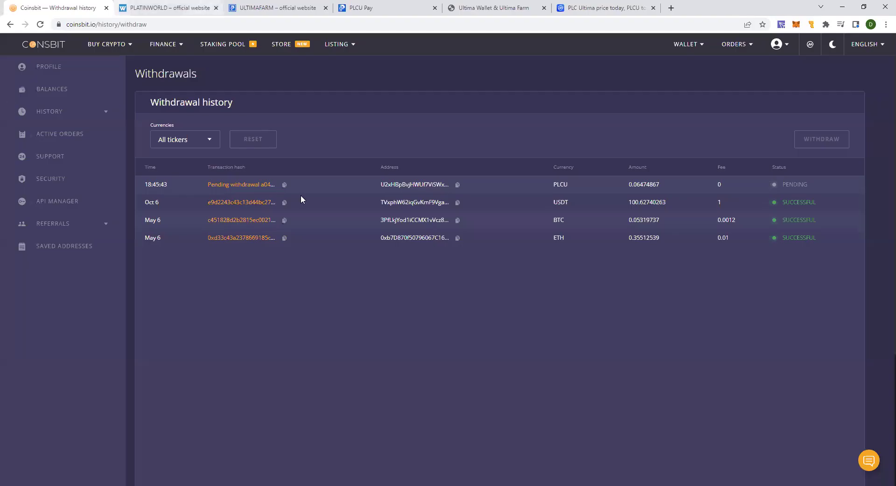
Search the block explorer for the copied pending withdrawal ID and dismiss the not-found message.
click(284, 186)
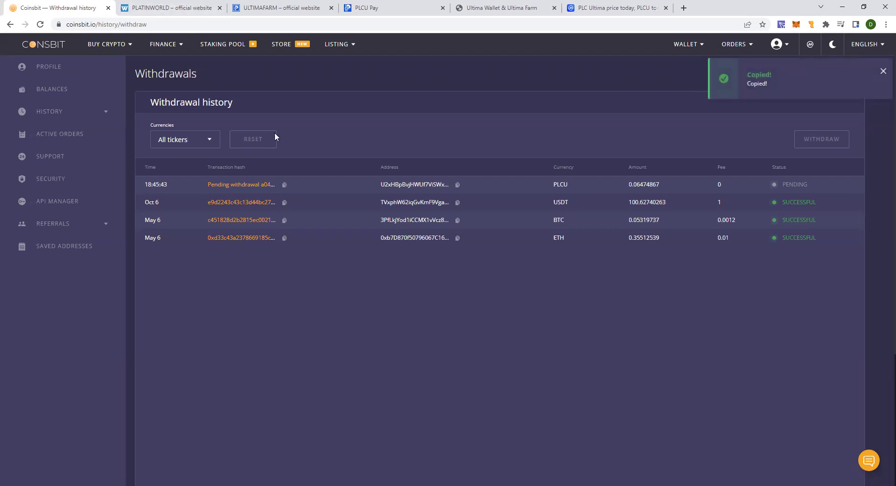
click(252, 186)
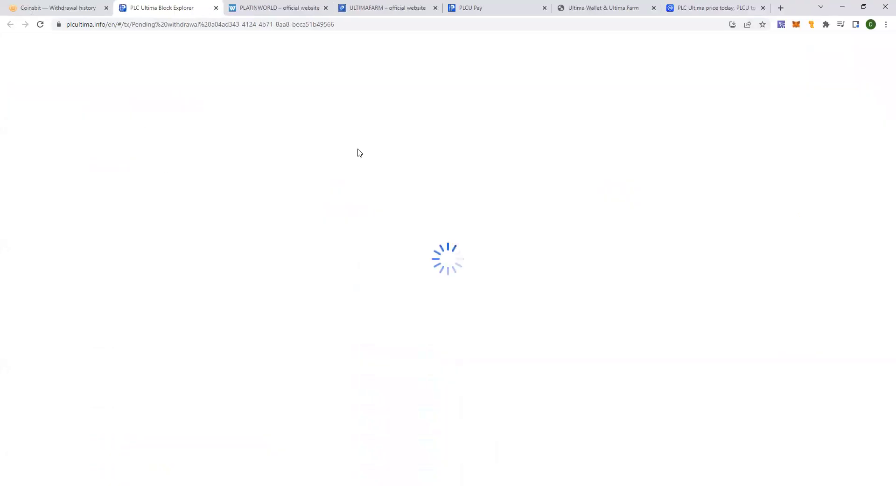
click(616, 52)
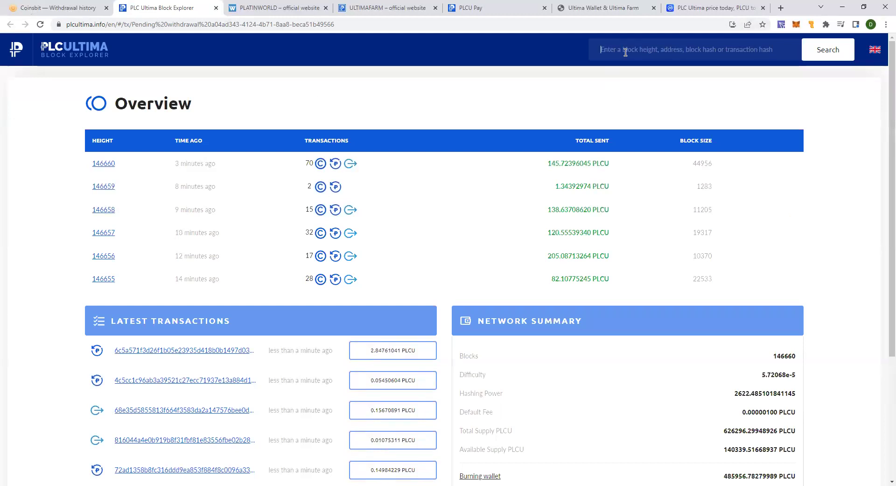
key(ctrl+v)
click(818, 57)
click(447, 327)
Search again without the 'Pending withdrawal' prefix, dismiss the not-found message, reload, and return to Coinsbit.
key(ctrl+v)
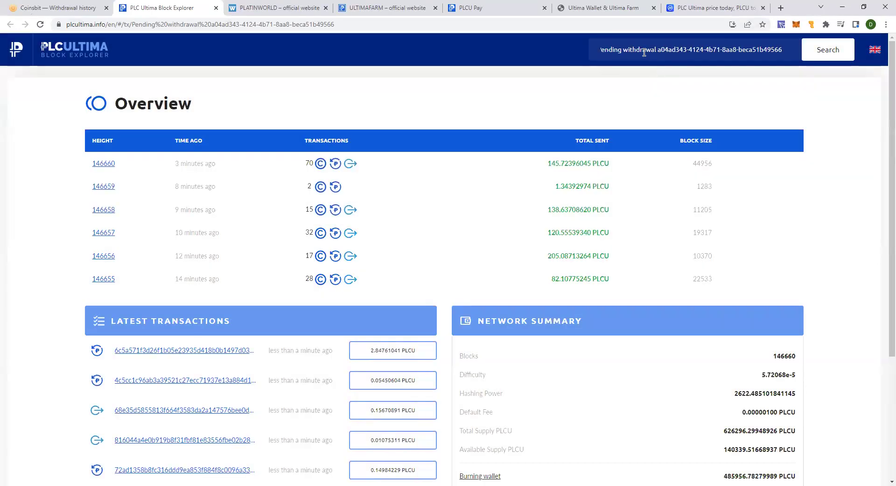
drag(660, 46, 633, 47)
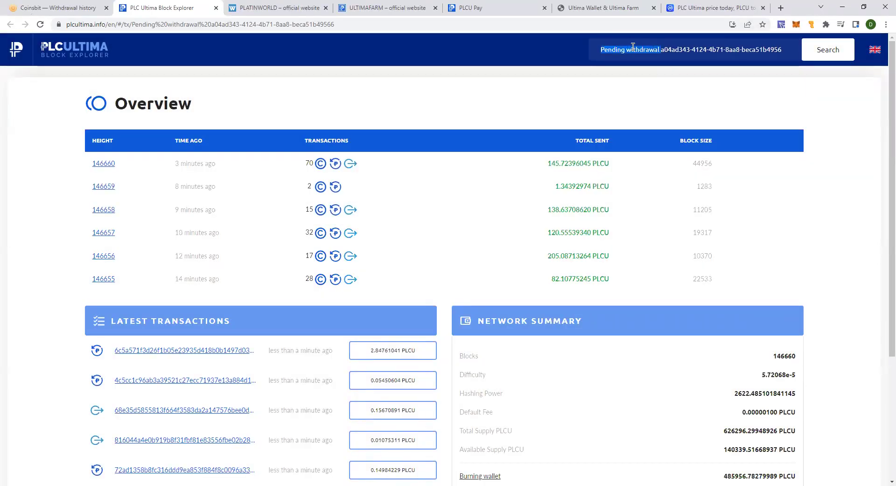
key(BackSpace)
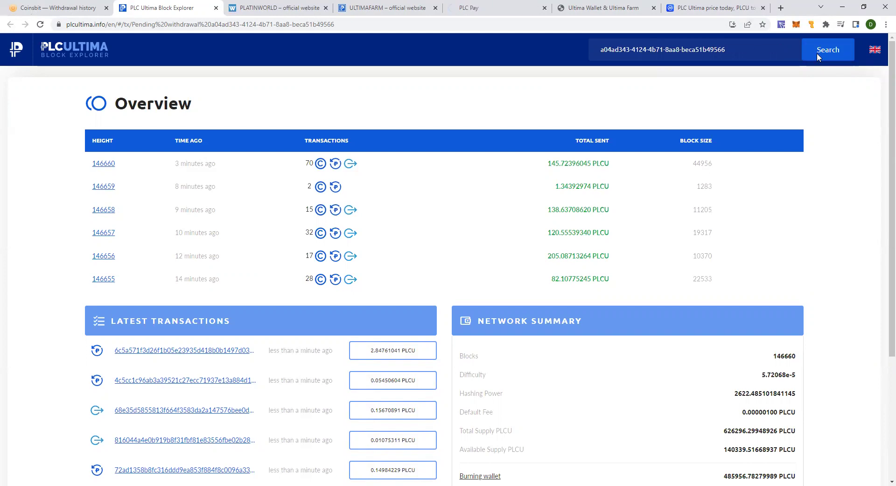
click(817, 50)
click(432, 331)
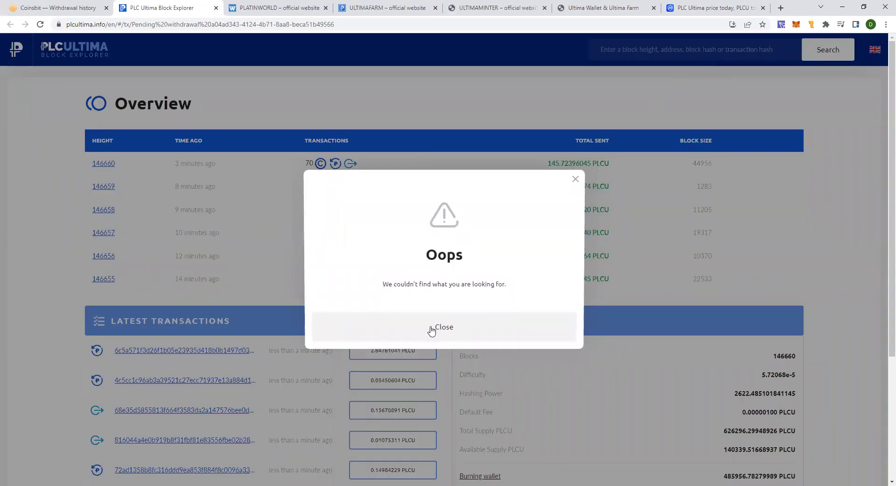
click(40, 24)
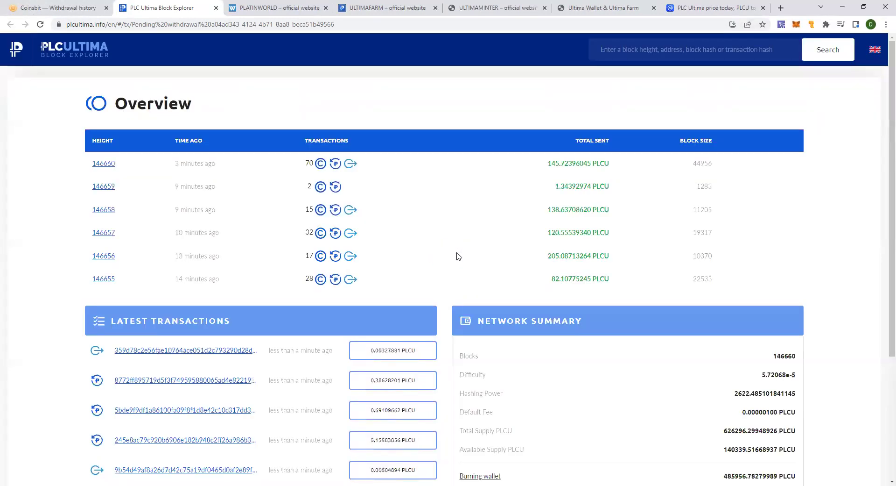
click(30, 10)
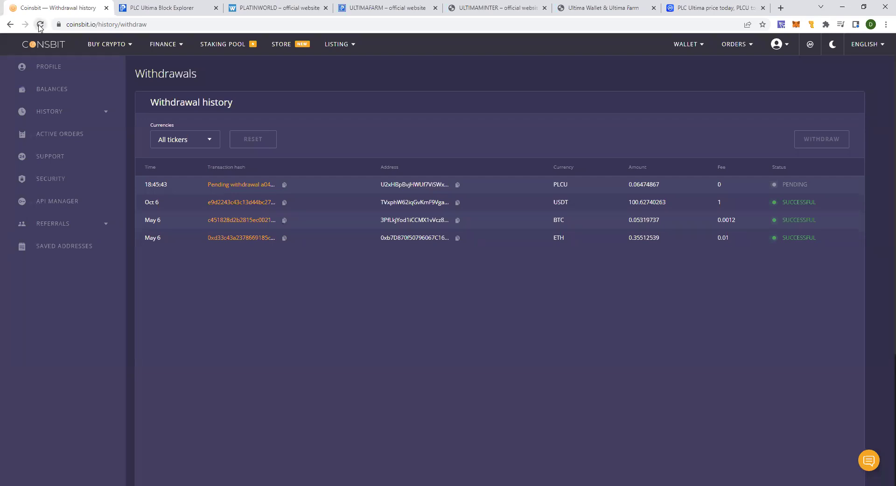
Reload Coinsbit to confirm the 0.06474867 PLCU withdrawal is SUCCESSFUL, then close the explorer tab.
click(40, 27)
drag(821, 186, 783, 185)
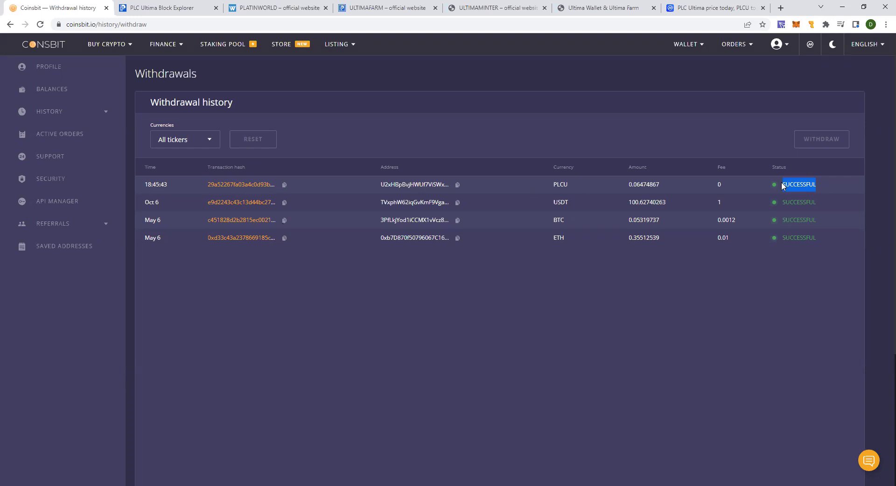
click(163, 8)
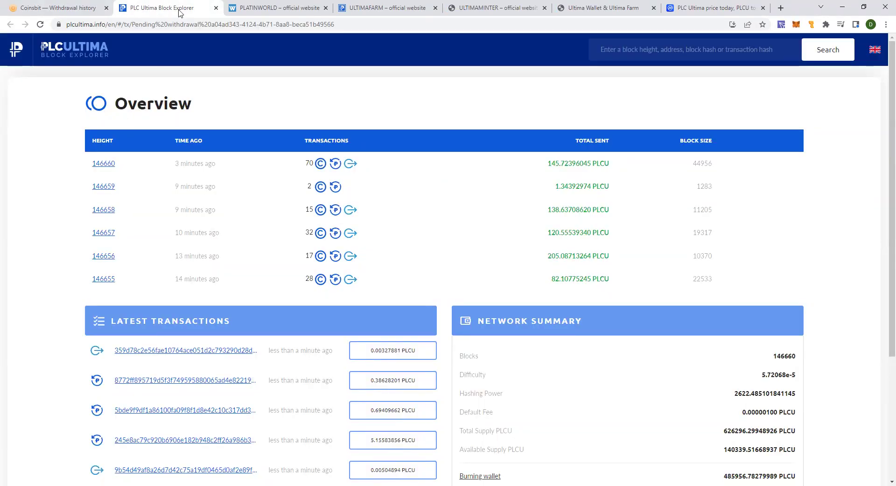
key(ctrl+shift+Tab)
click(169, 8)
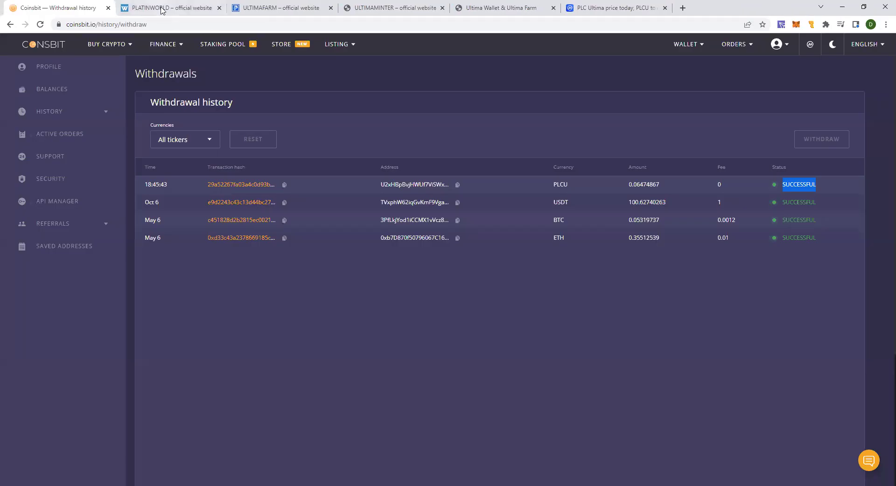
click(149, 8)
Open the Ultima Minter Medium package Congratulations page and copy its minting activating key.
key(ctrl+Tab)
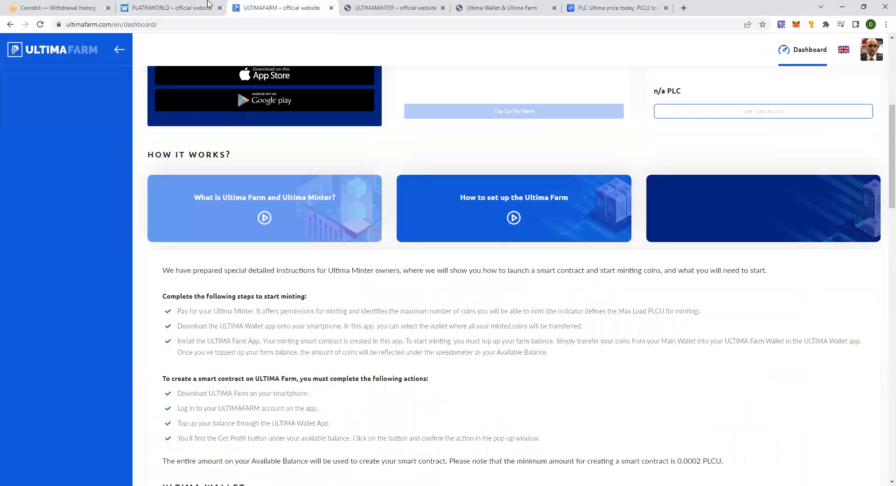
click(397, 8)
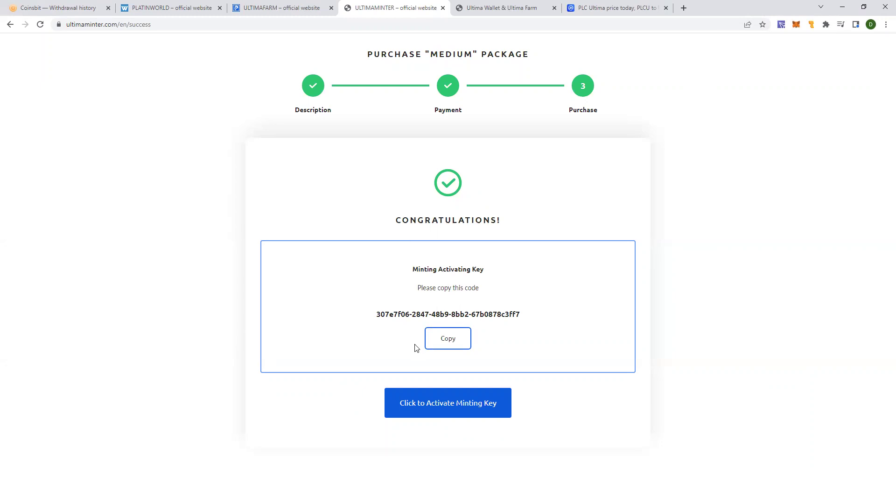
click(449, 343)
click(451, 344)
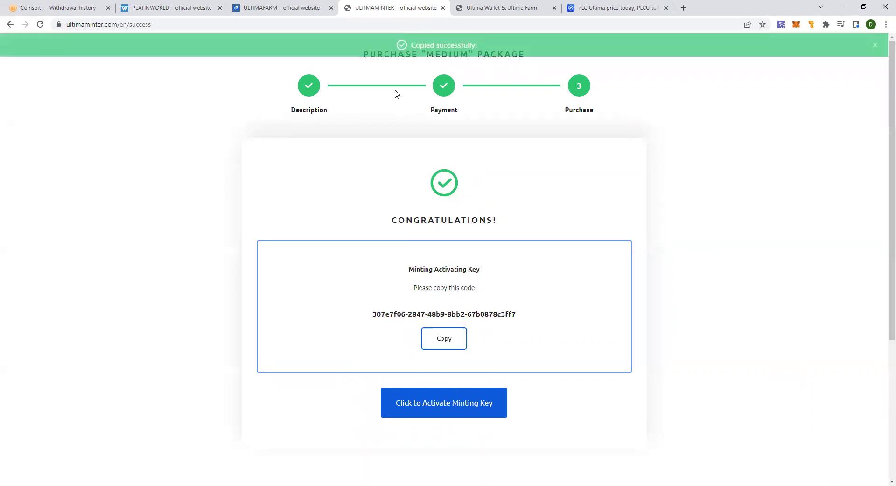
drag(517, 316, 377, 313)
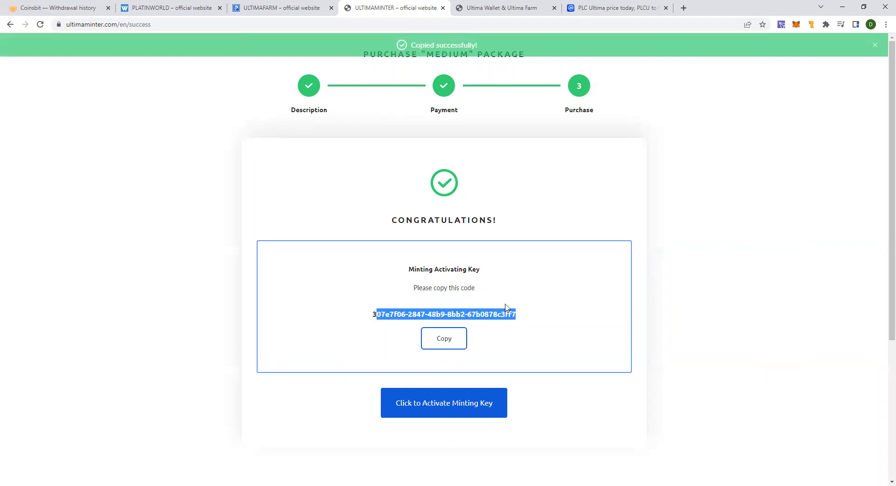
click(344, 332)
click(451, 344)
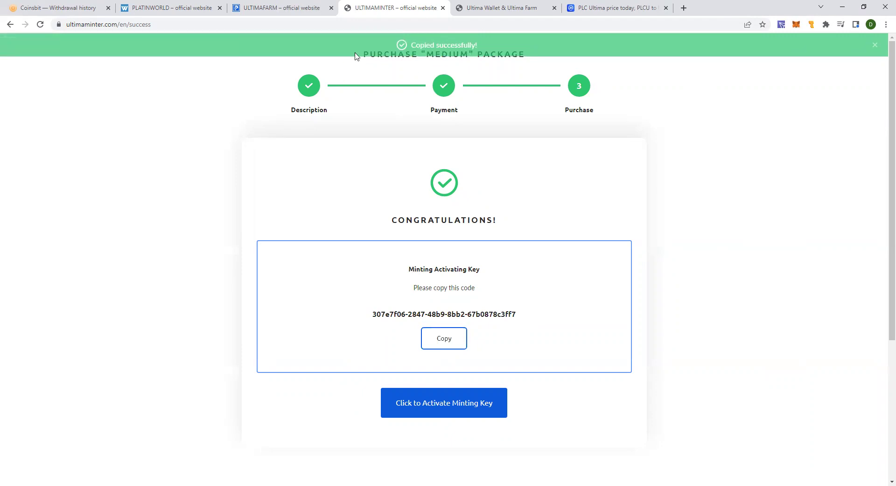
Activate the copied minting key on Ultima Farm and open the dashboard showing 0.25 PLCU max load.
click(439, 411)
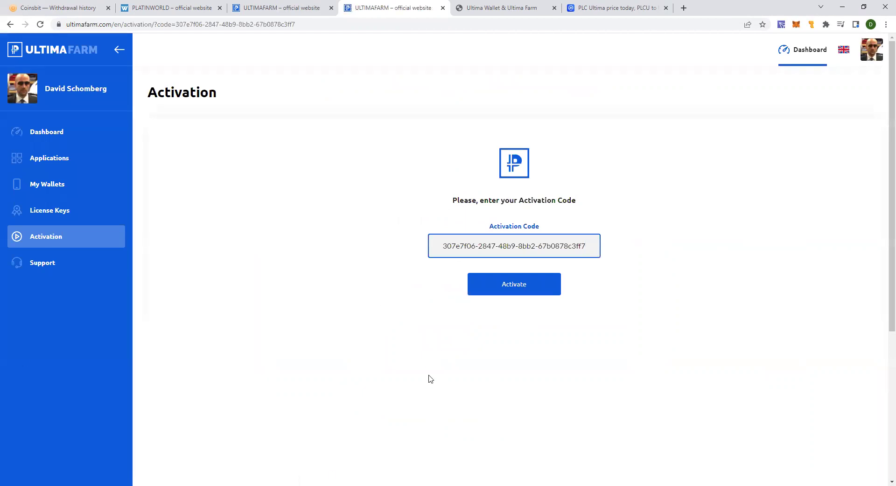
click(523, 292)
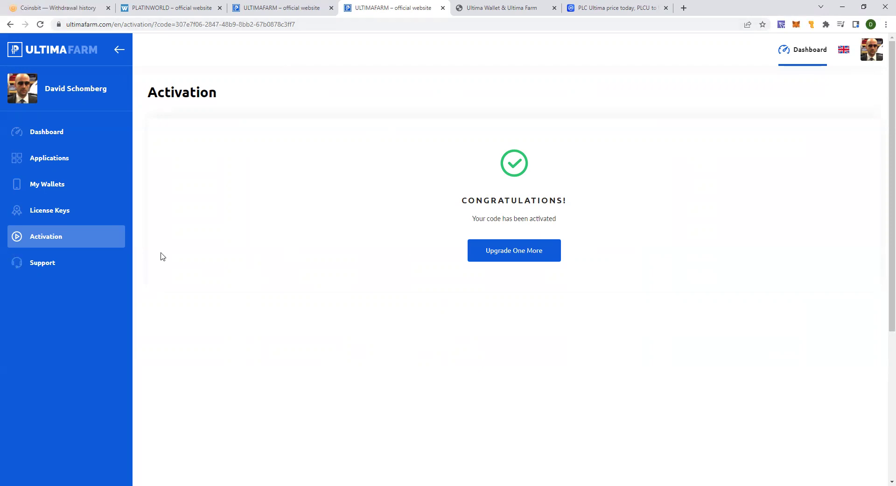
click(55, 134)
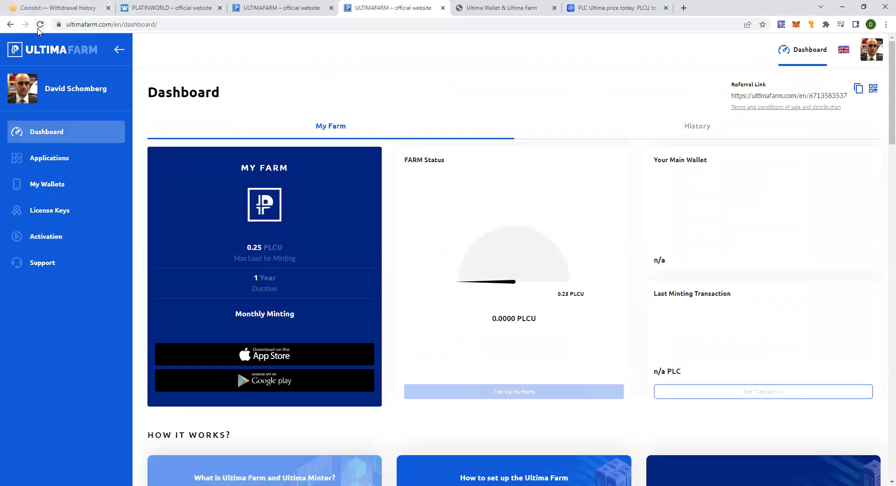
Inspect the My Farm panel's 0.25 PLCU max load figure on the dashboard.
drag(247, 247, 283, 243)
click(254, 242)
scroll(293, 246, down, 2)
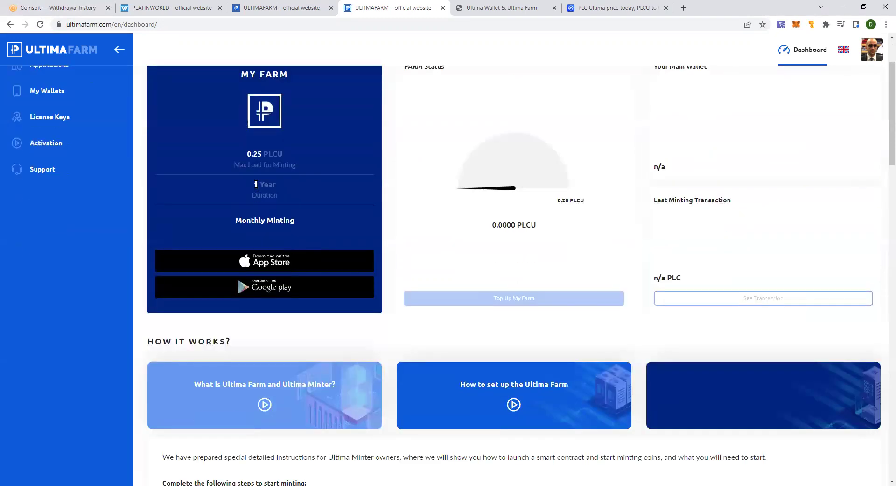
drag(254, 182, 290, 201)
click(336, 155)
scroll(348, 389, down, 1)
scroll(348, 389, down, 4)
scroll(344, 376, up, 7)
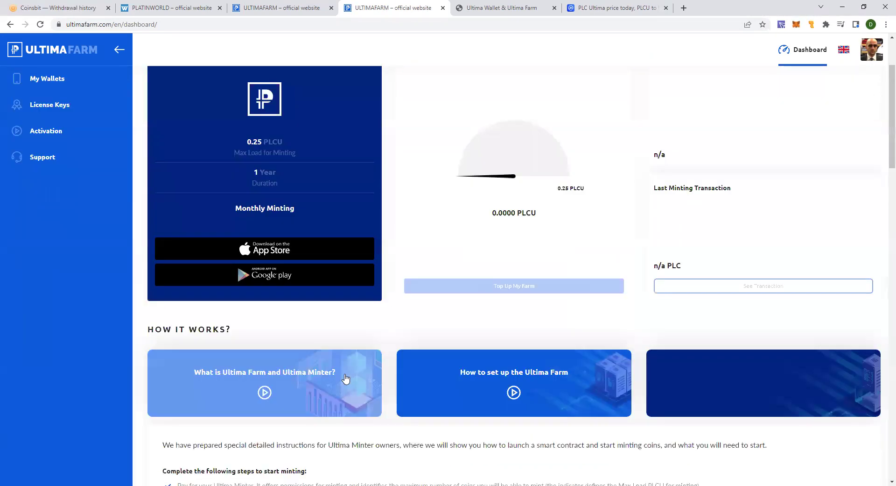
Open My Wallets, which shows no wallet assigned, then bring up the set-up guide PDF.
click(55, 187)
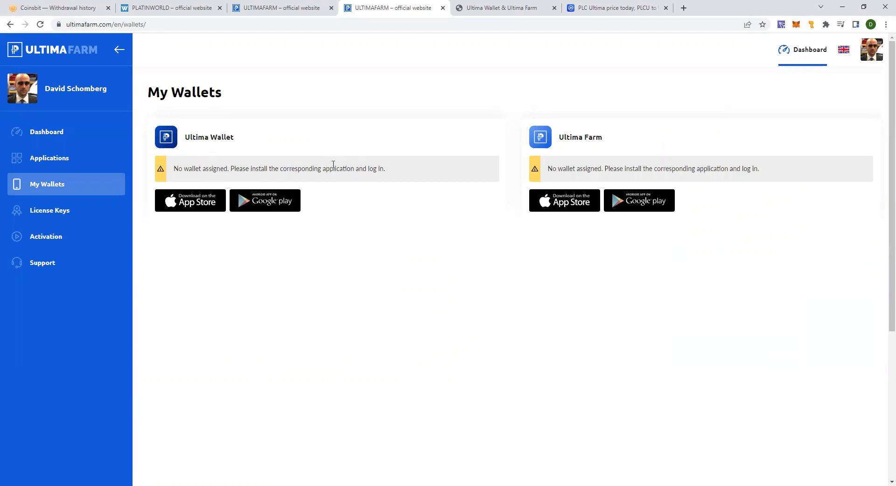
key(ctrl+shift+Tab)
scroll(356, 224, up, 6)
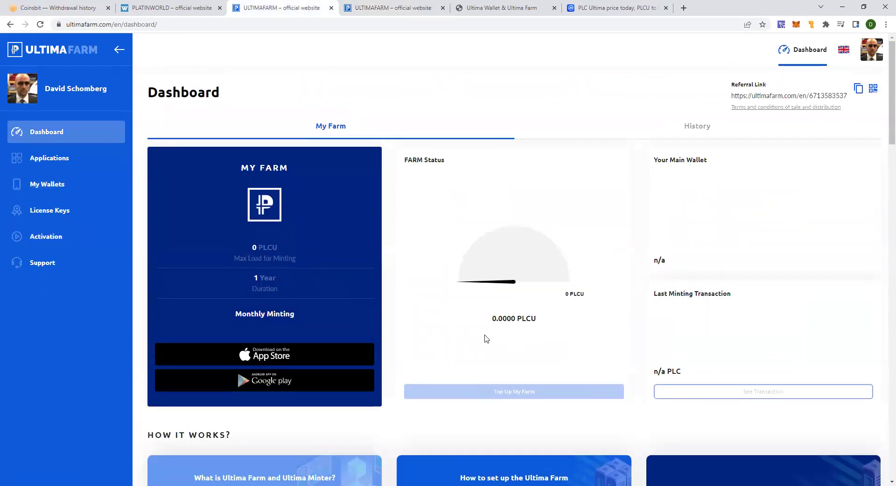
scroll(506, 344, down, 5)
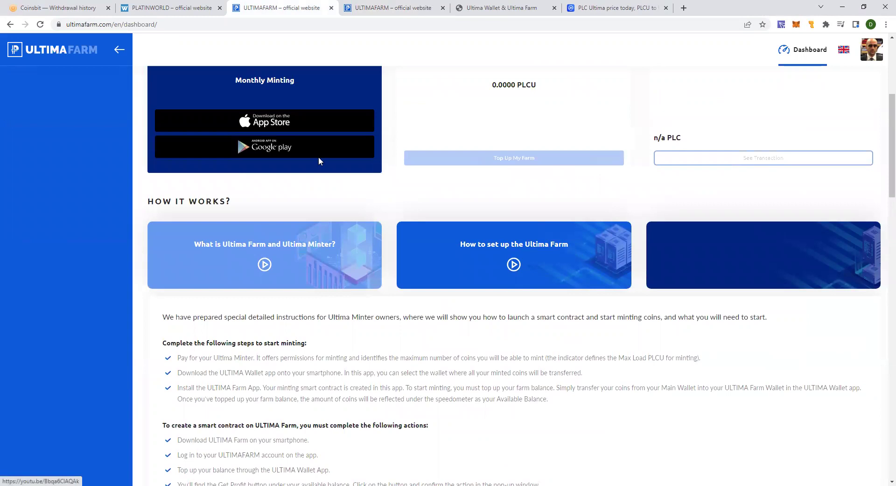
key(ctrl+Tab)
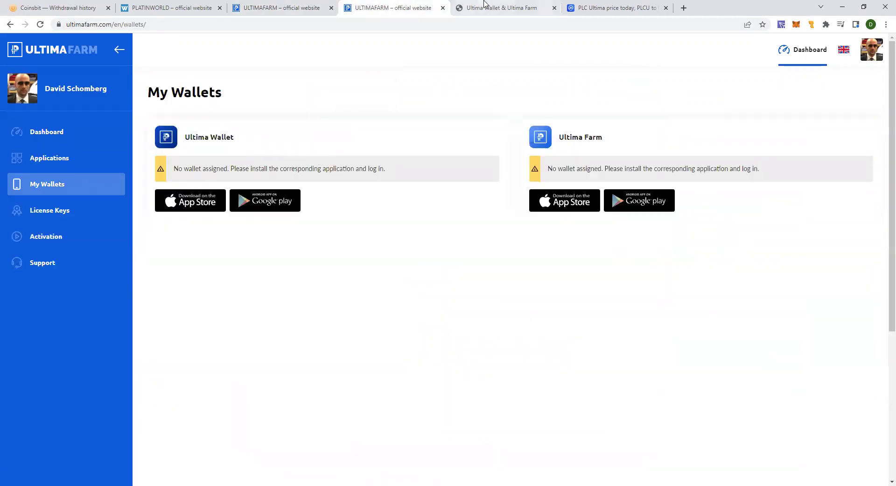
click(484, 4)
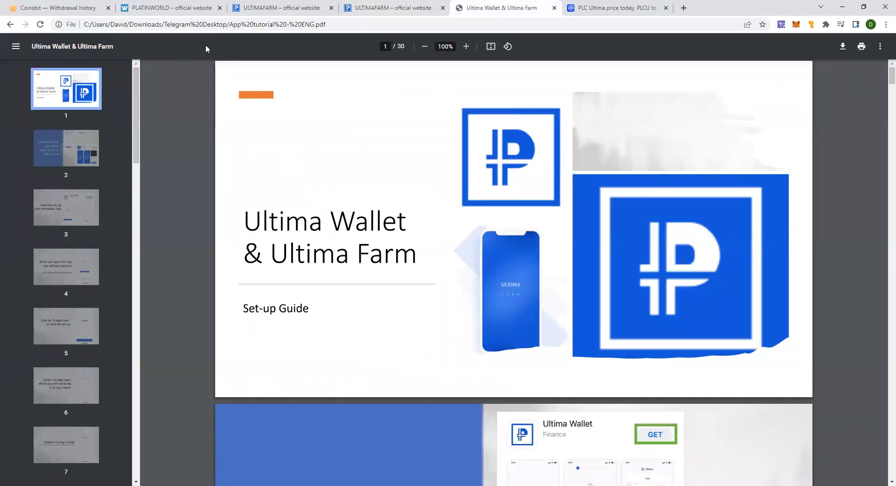